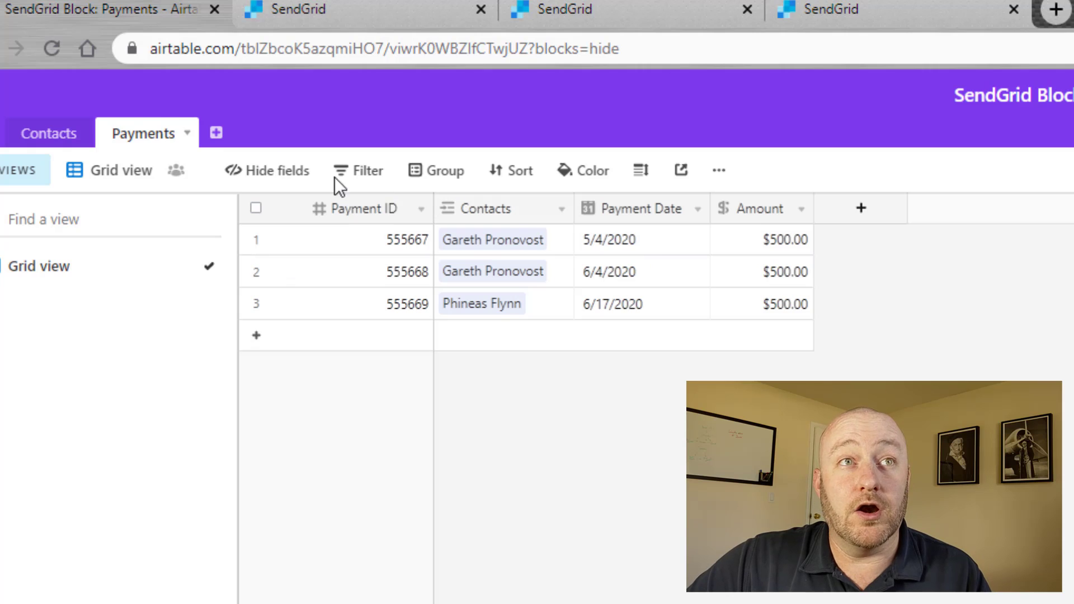
Step: Open the Contacts table and examine the single-select options of the Status field
{"action": "left_click", "coordinate": [41, 138]}
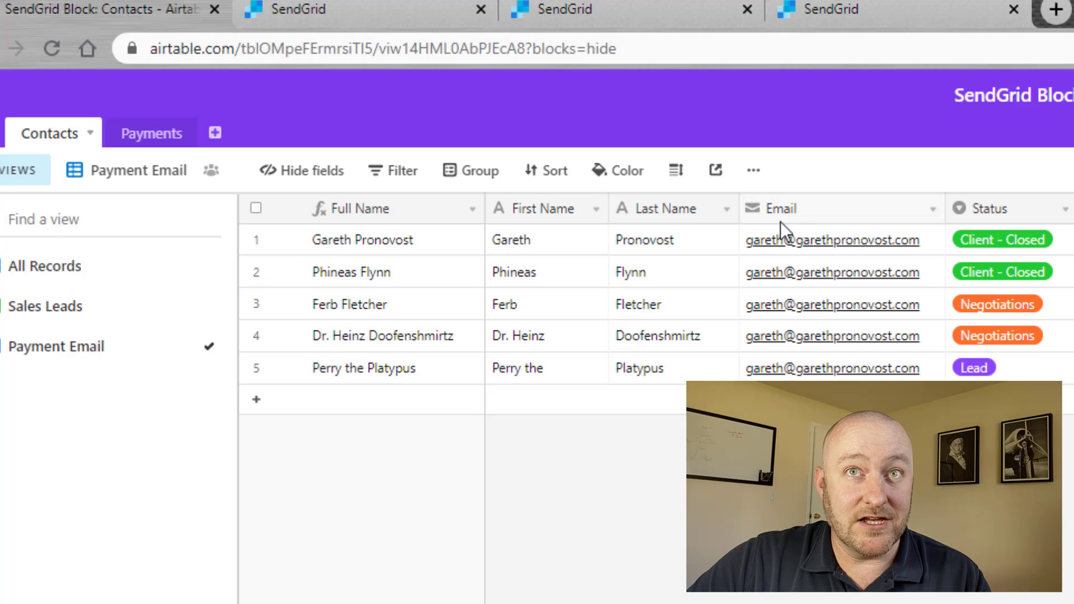
{"action": "double_click", "coordinate": [1031, 216]}
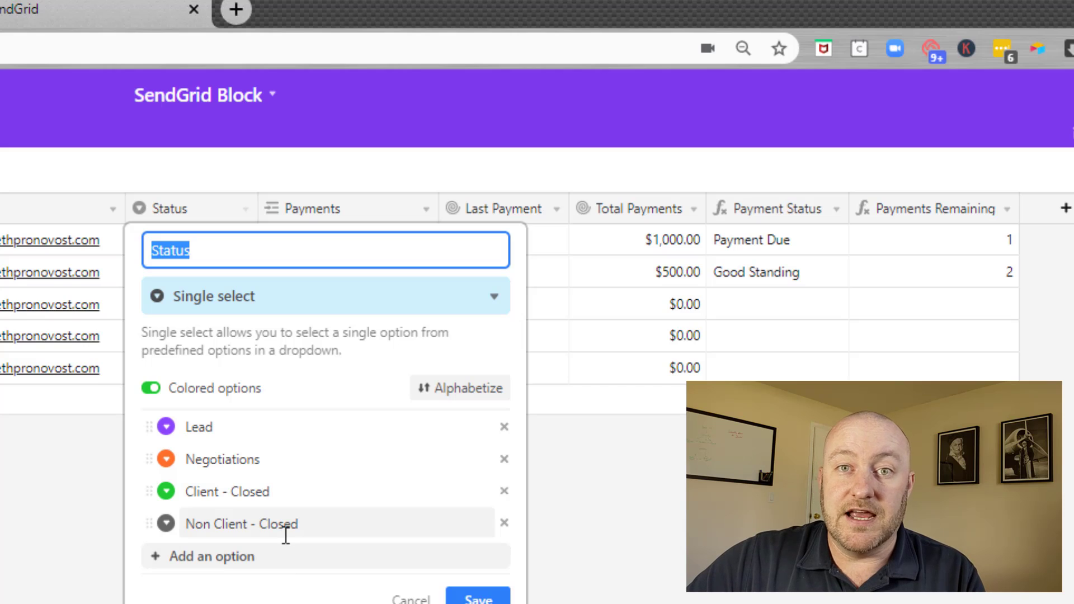
{"action": "left_click", "coordinate": [478, 600]}
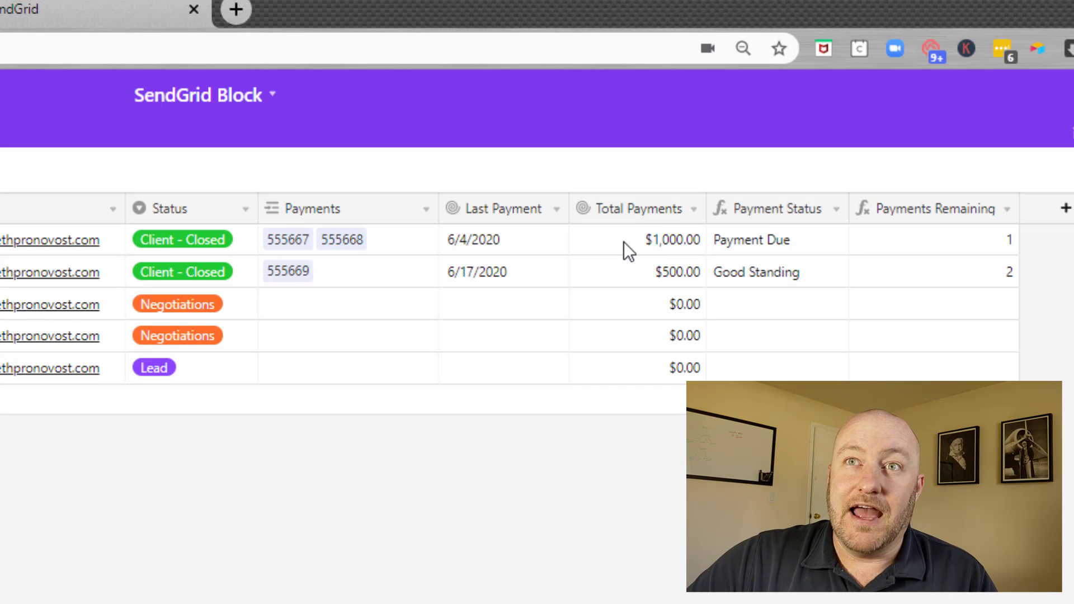
Step: Examine how the Last Payment rollup field in the Contacts table is configured
{"action": "left_click", "coordinate": [554, 211]}
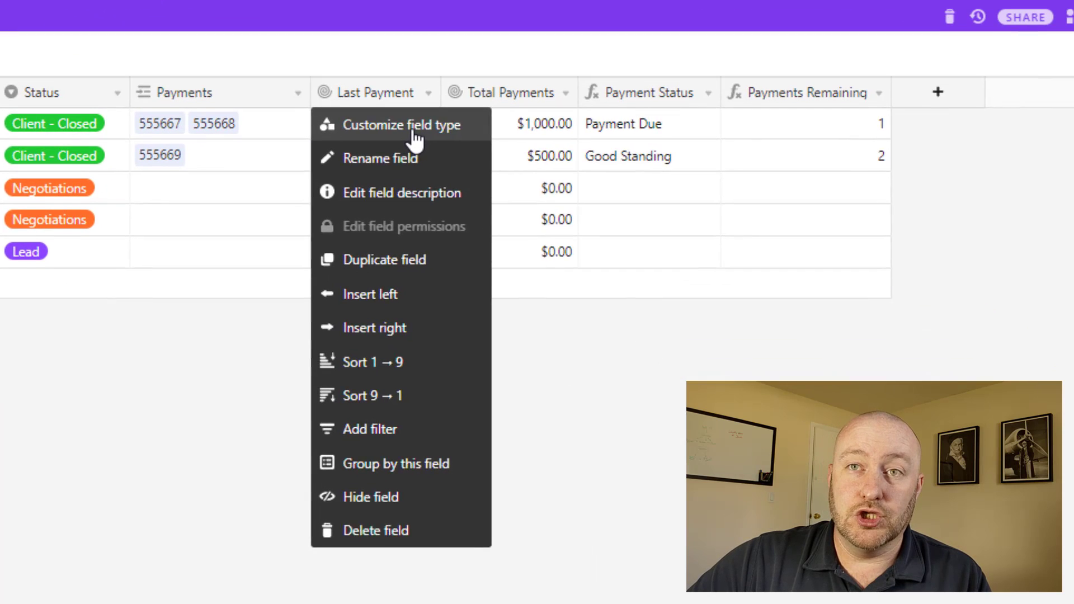
{"action": "left_click", "coordinate": [415, 133]}
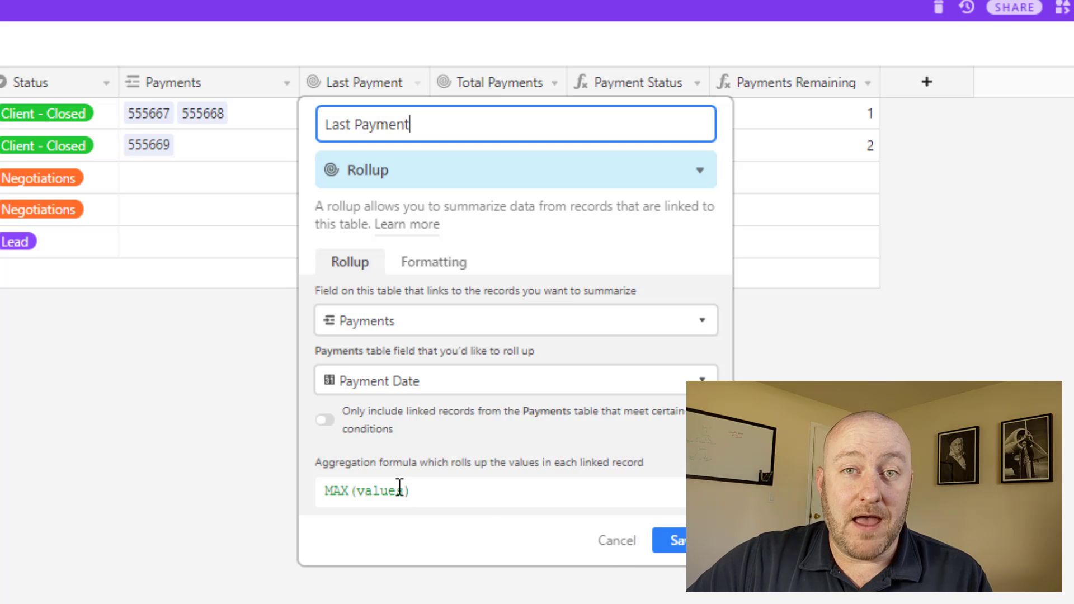
{"action": "left_click", "coordinate": [617, 547]}
Step: Inspect both payment records linked to the first contact and compare their dates with the Last Payment value
{"action": "left_click", "coordinate": [141, 120]}
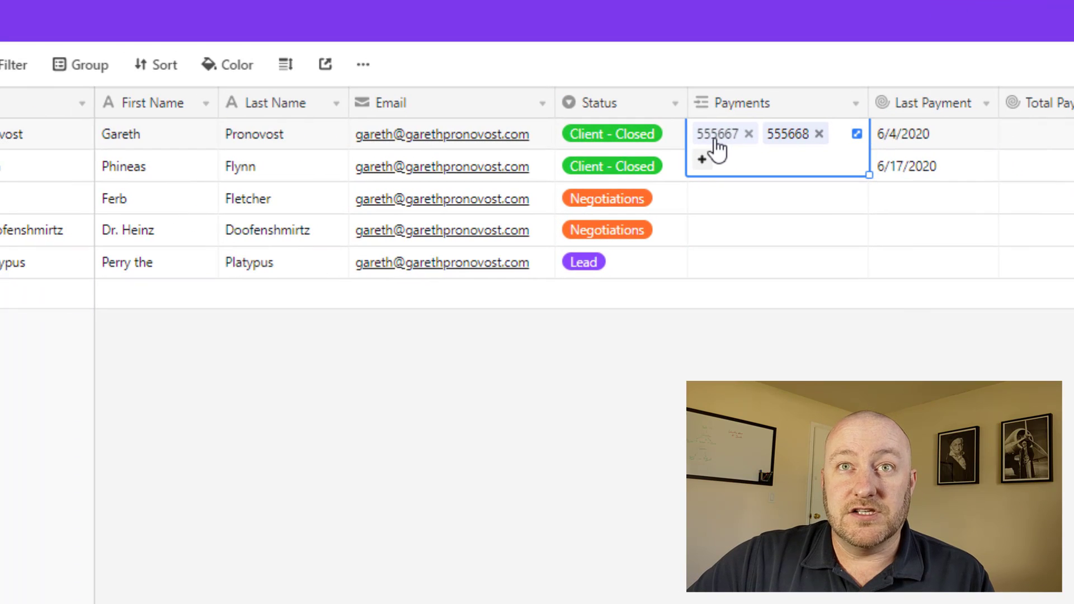
{"action": "left_click", "coordinate": [716, 137]}
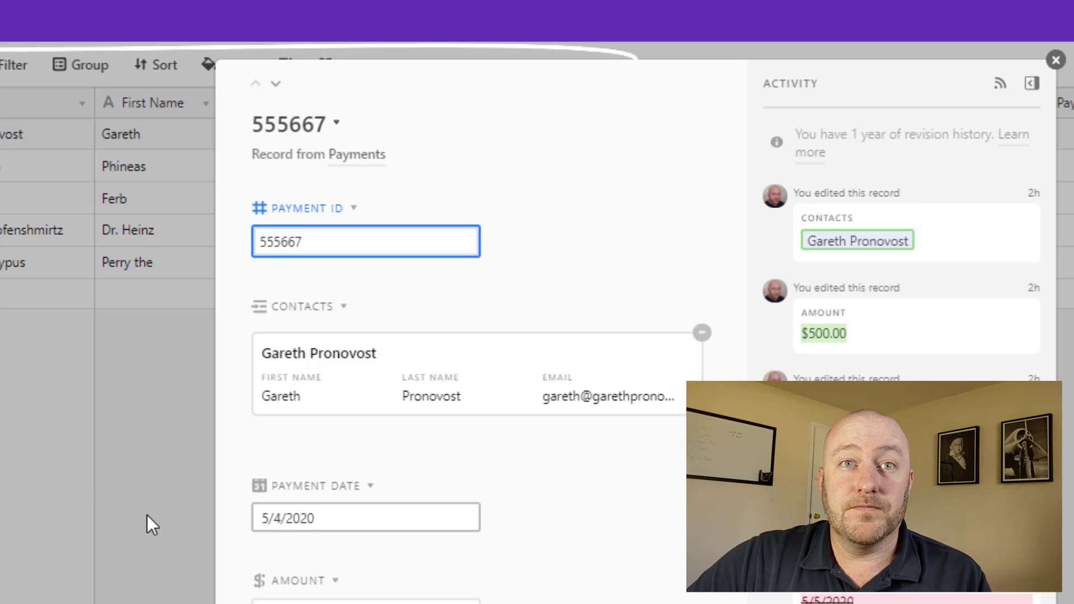
{"action": "left_click", "coordinate": [133, 419]}
{"action": "left_click", "coordinate": [788, 133]}
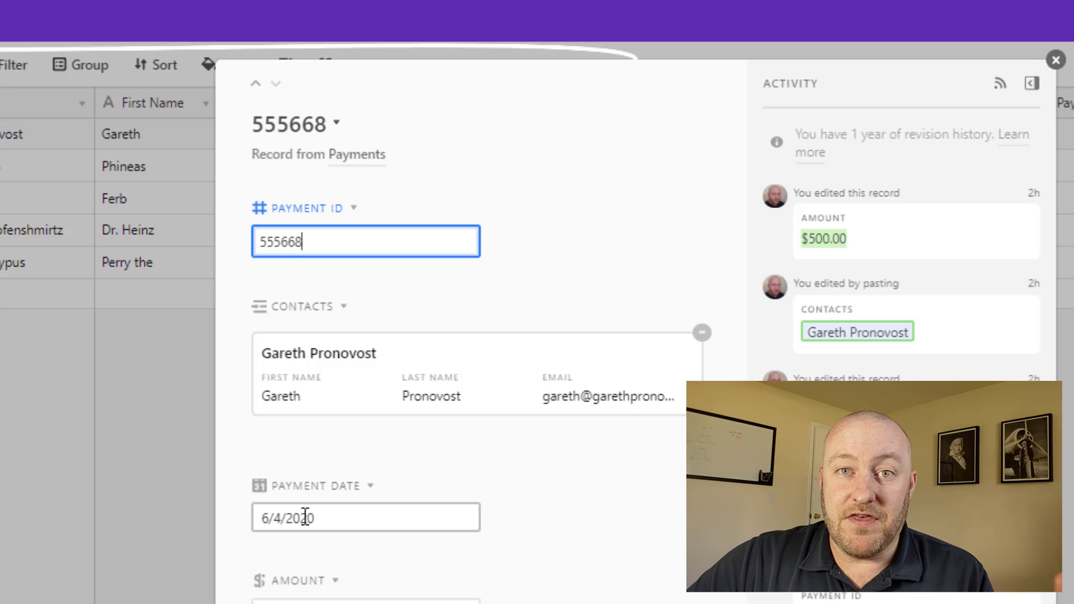
{"action": "left_click", "coordinate": [140, 394]}
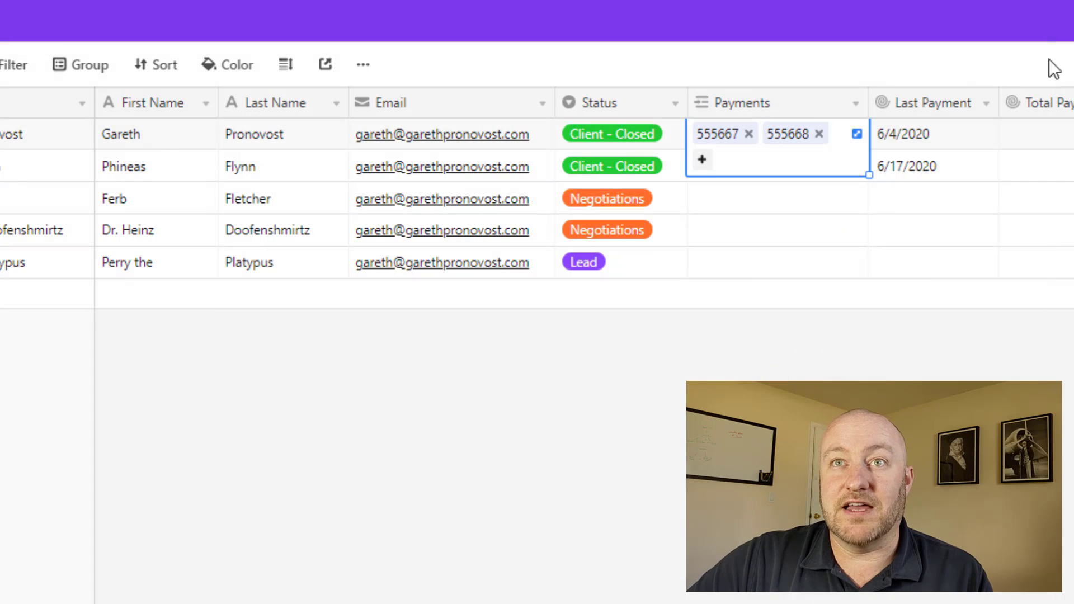
{"action": "left_click", "coordinate": [917, 143]}
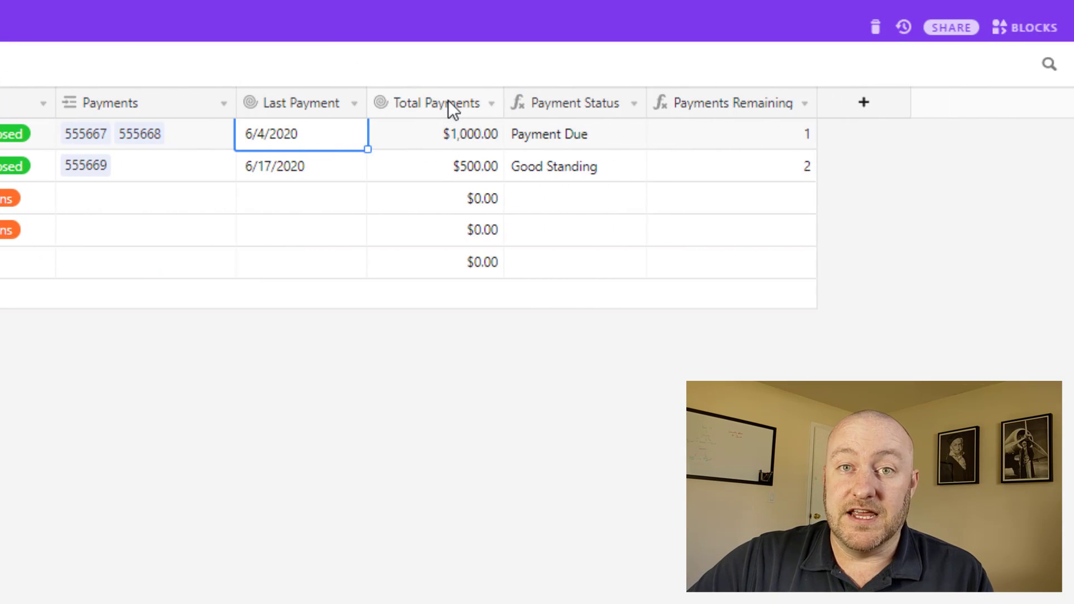
Step: Examine the Total Payments rollup configuration and check the individual amounts in the Payments table, returning to Contacts
{"action": "double_click", "coordinate": [448, 106]}
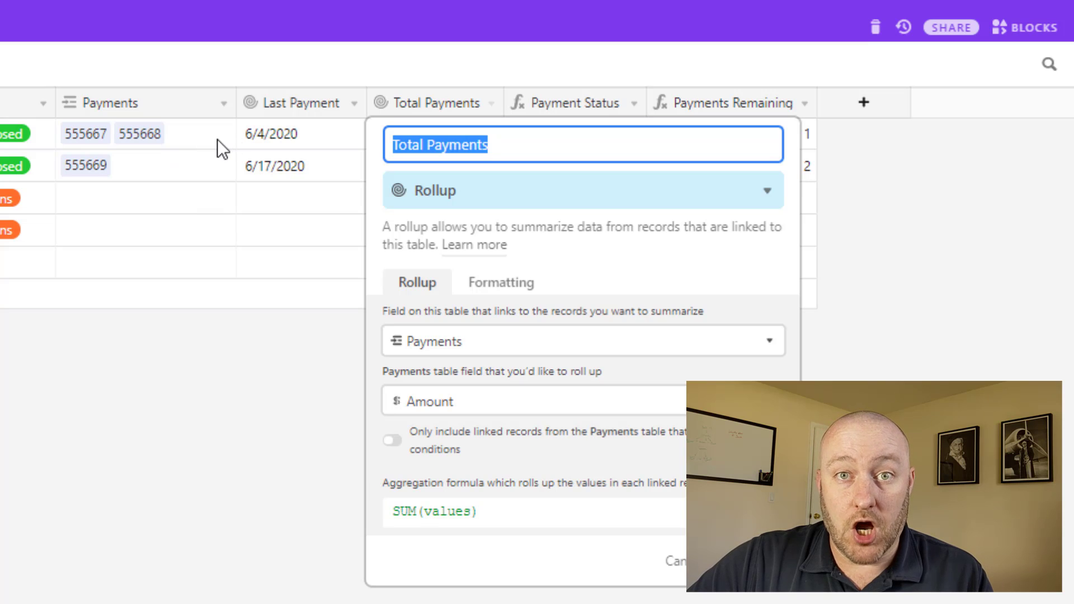
{"action": "left_click", "coordinate": [676, 563]}
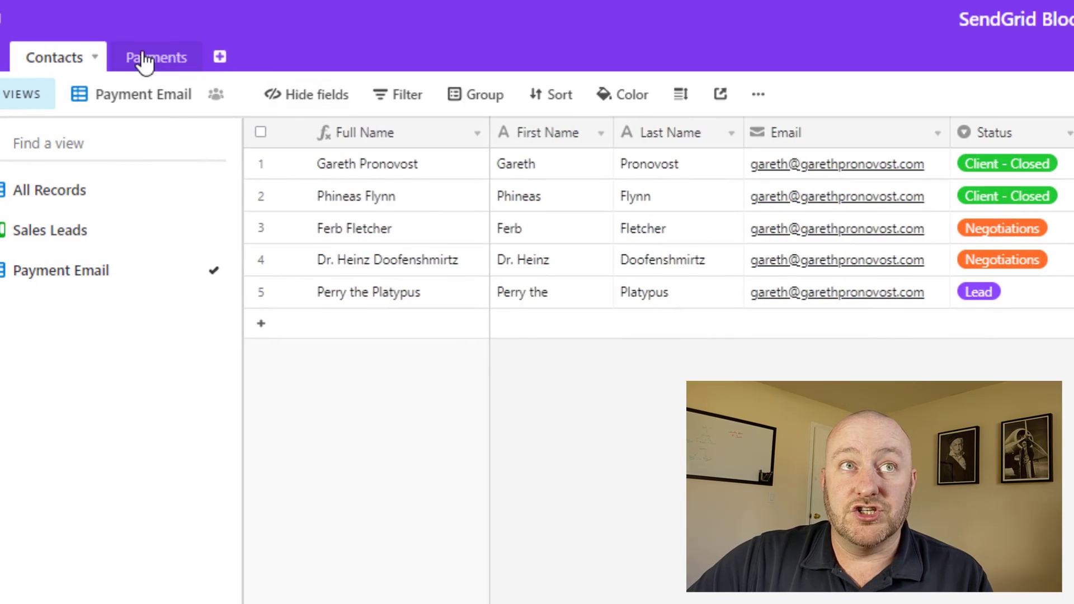
{"action": "left_click", "coordinate": [148, 60]}
{"action": "left_click", "coordinate": [779, 174]}
{"action": "left_click", "coordinate": [773, 233], "text": "shift"}
{"action": "left_click", "coordinate": [757, 161]}
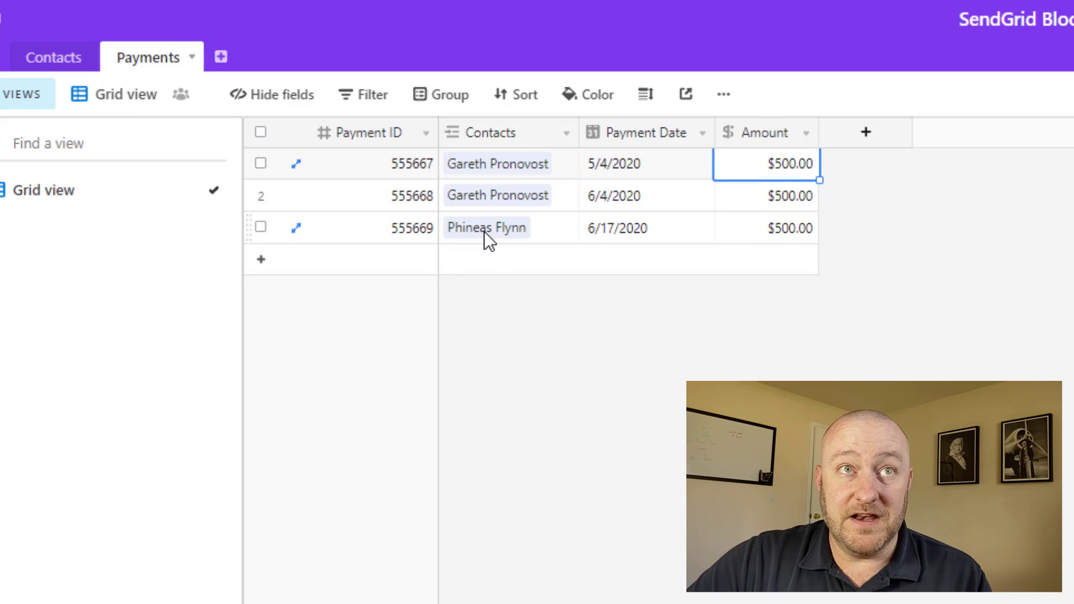
{"action": "left_click", "coordinate": [66, 59]}
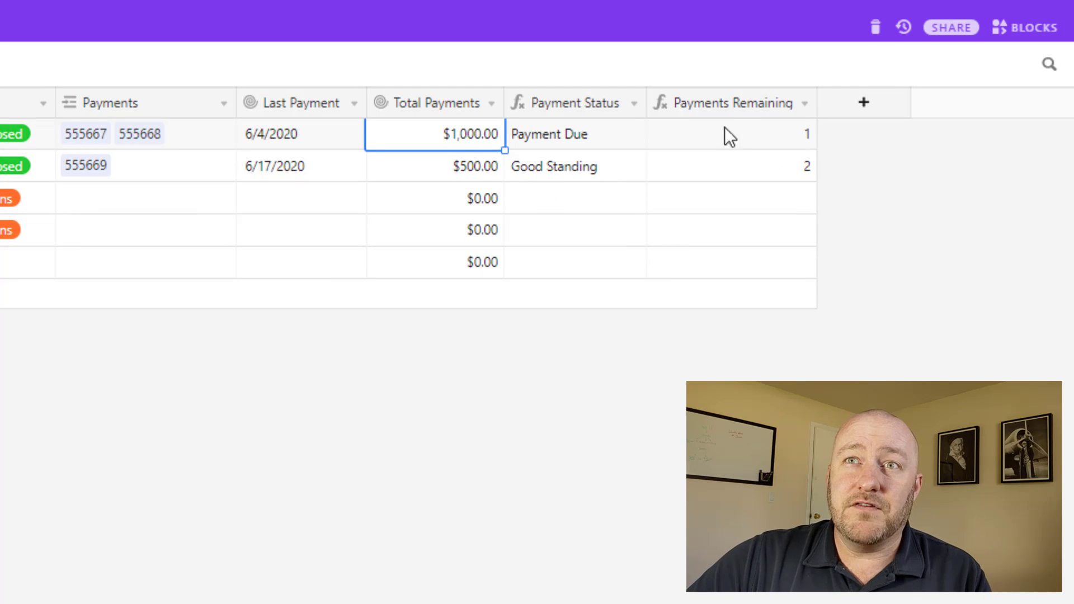
Step: Move the Payments Remaining field directly after Total Payments and review its SWITCH formula
{"action": "left_click_drag", "start_coordinate": [753, 102], "coordinate": [660, 116]}
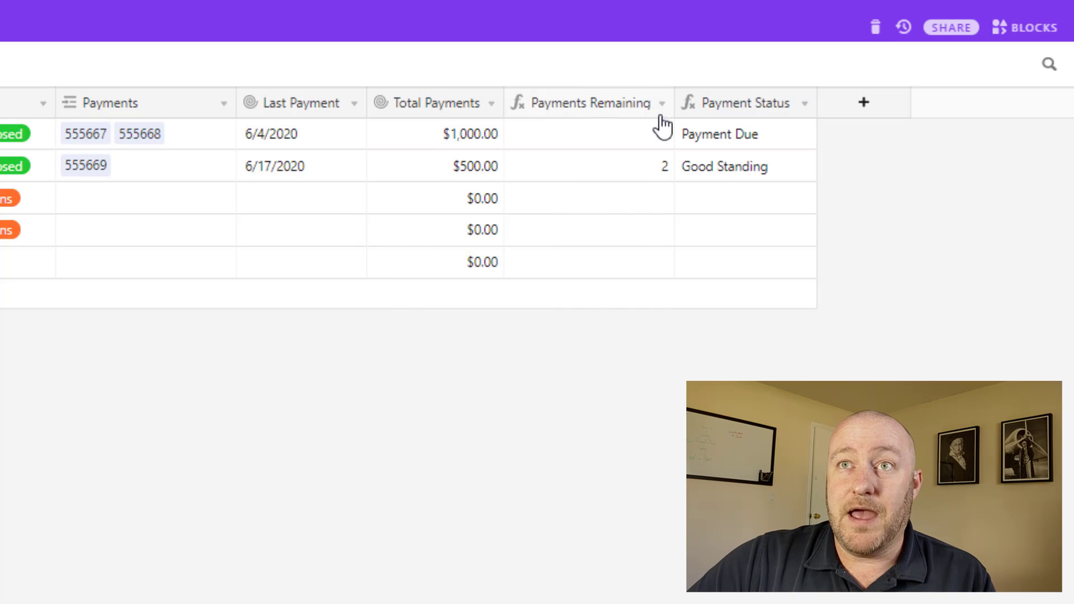
{"action": "double_click", "coordinate": [597, 103]}
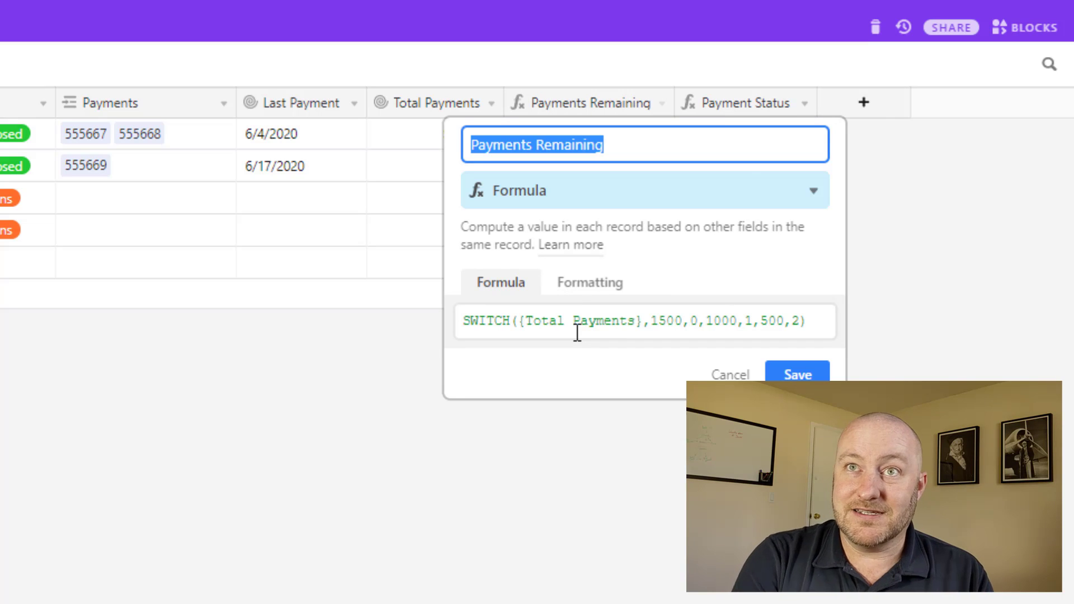
{"action": "left_click", "coordinate": [438, 106]}
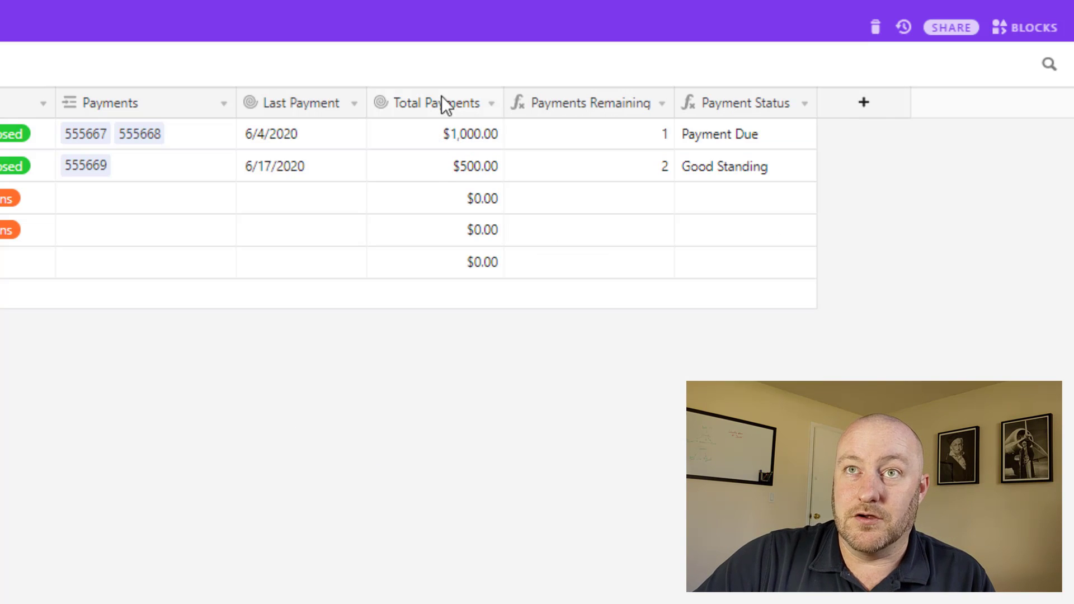
{"action": "double_click", "coordinate": [578, 103]}
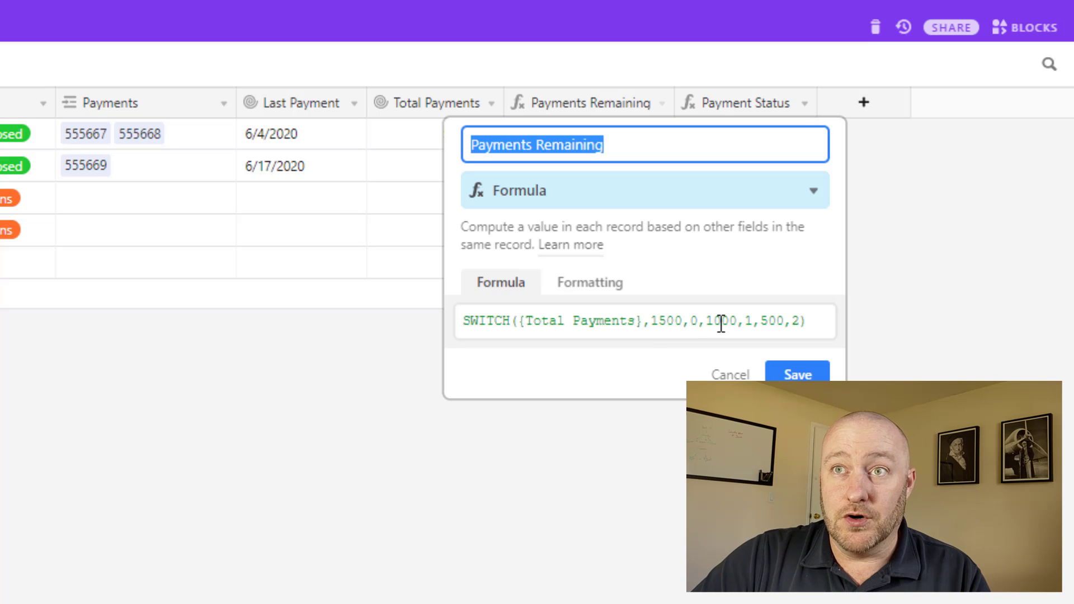
{"action": "left_click", "coordinate": [771, 320]}
{"action": "left_click_drag", "start_coordinate": [771, 321], "coordinate": [798, 317]}
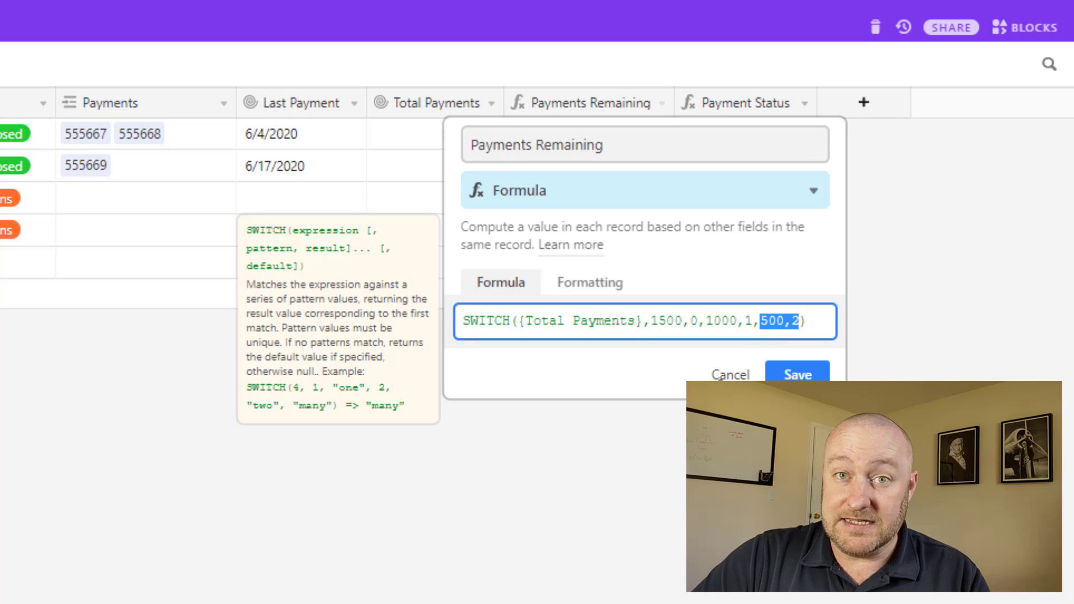
{"action": "left_click", "coordinate": [767, 375]}
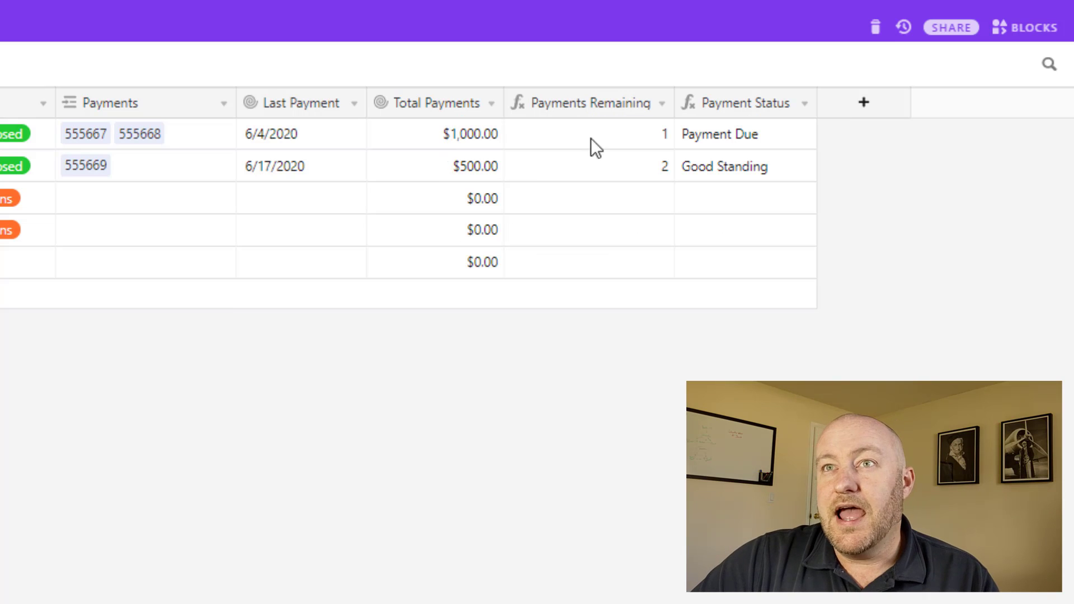
Step: Examine the Payment Status formula's nested IF conditions for its Payment Due, Paid in Full and Good Standing results
{"action": "double_click", "coordinate": [736, 105]}
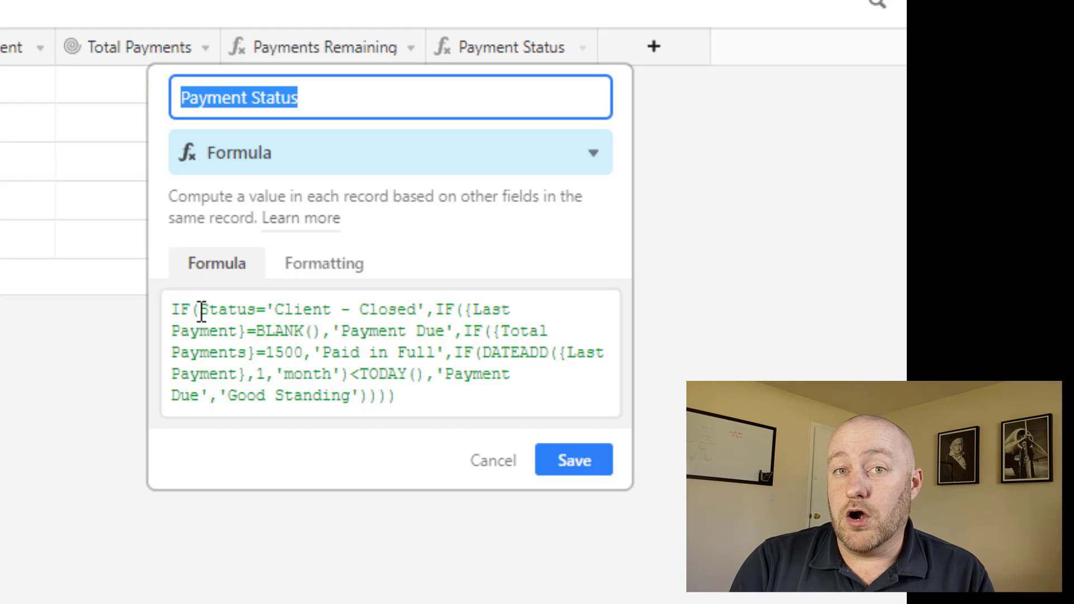
{"action": "left_click_drag", "start_coordinate": [201, 310], "coordinate": [419, 312]}
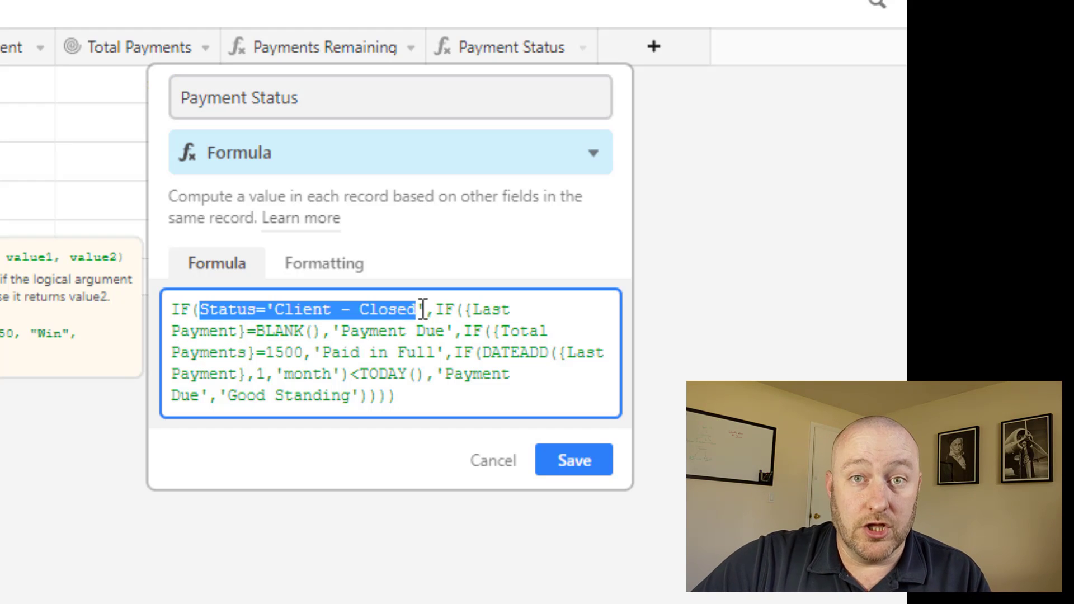
{"action": "left_click", "coordinate": [466, 309]}
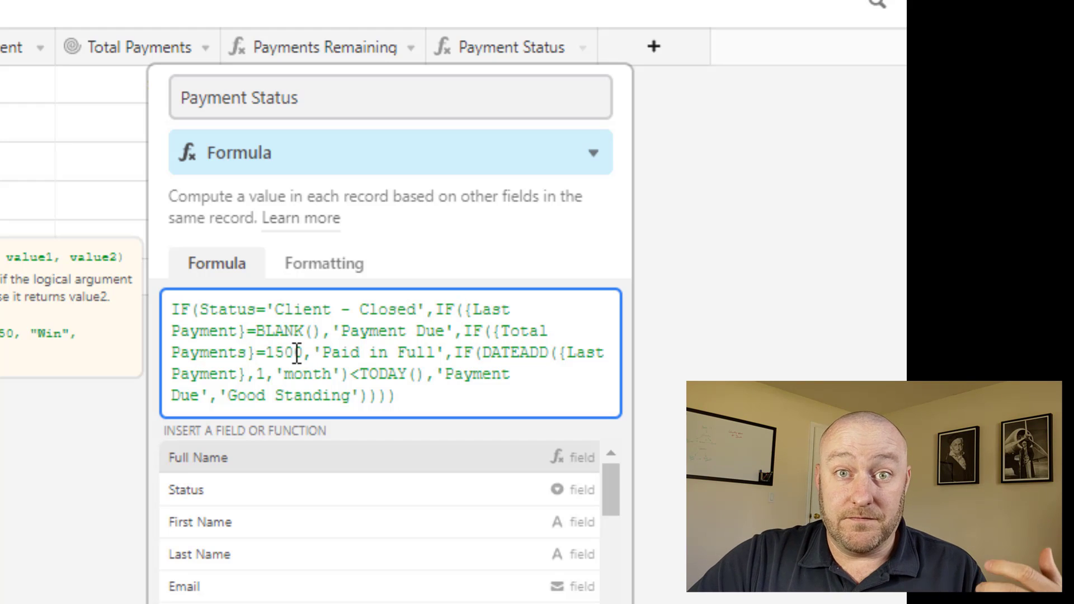
{"action": "left_click_drag", "start_coordinate": [322, 354], "coordinate": [432, 354]}
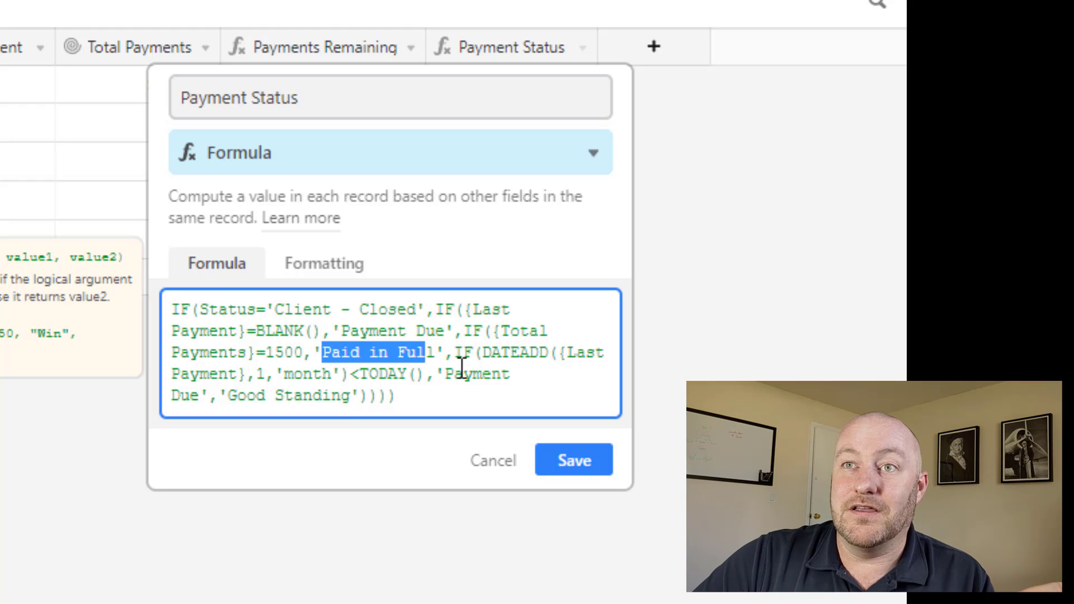
{"action": "left_click_drag", "start_coordinate": [446, 373], "coordinate": [200, 398]}
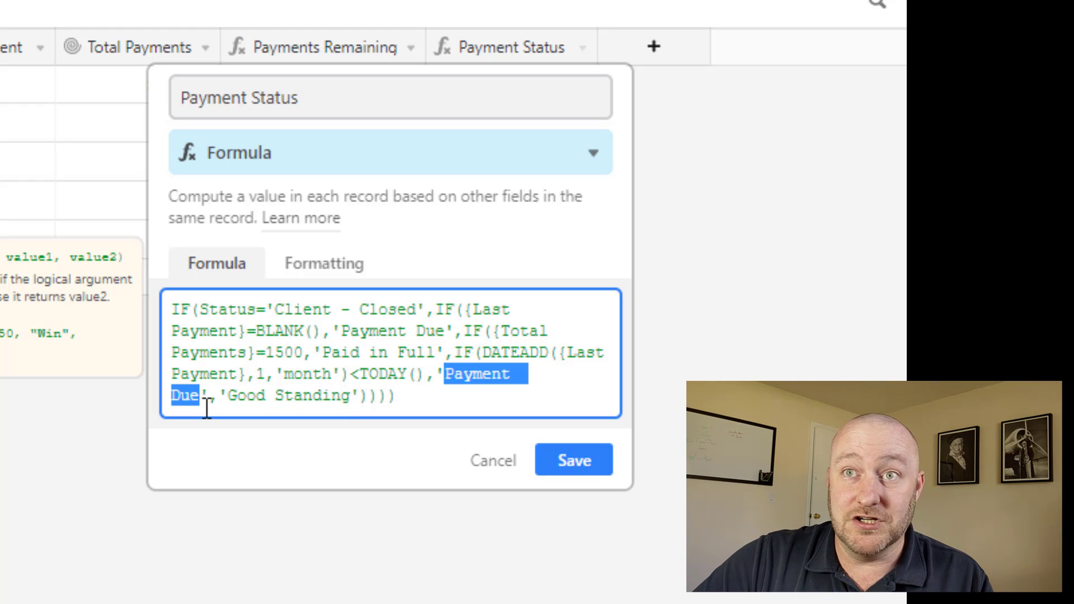
{"action": "left_click", "coordinate": [235, 397]}
{"action": "left_click_drag", "start_coordinate": [236, 396], "coordinate": [356, 397]}
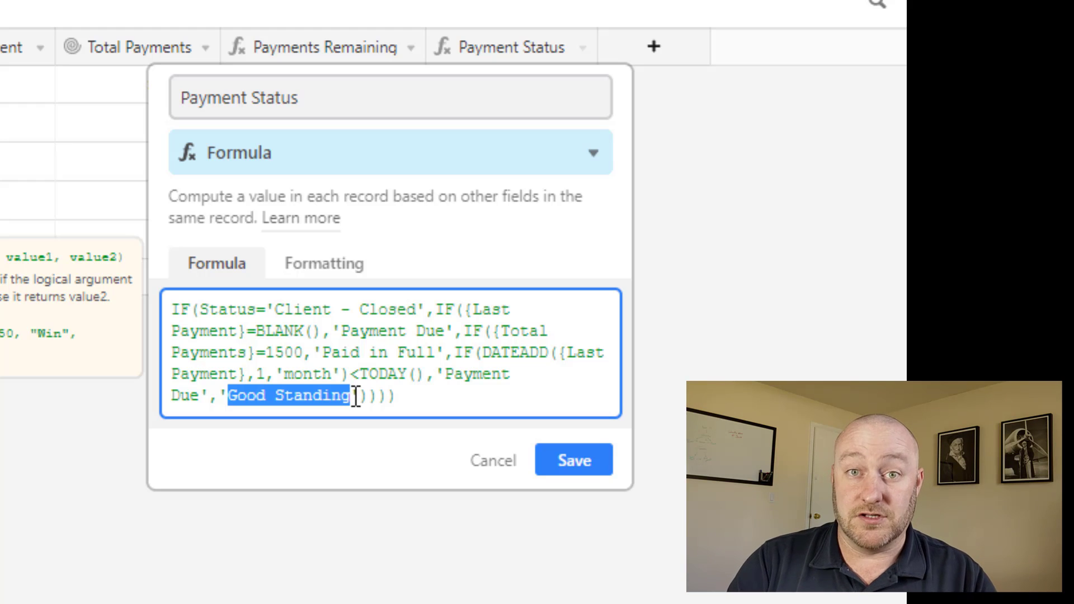
{"action": "left_click", "coordinate": [574, 461]}
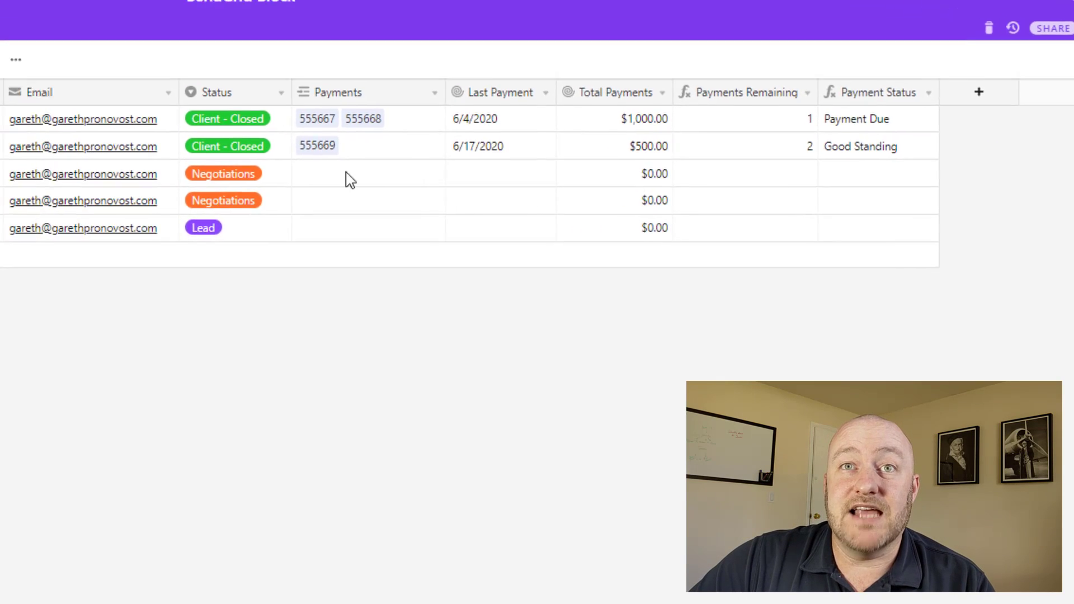
Step: Set the third contact's status to Client - Closed and go to the Payments table
{"action": "double_click", "coordinate": [482, 181]}
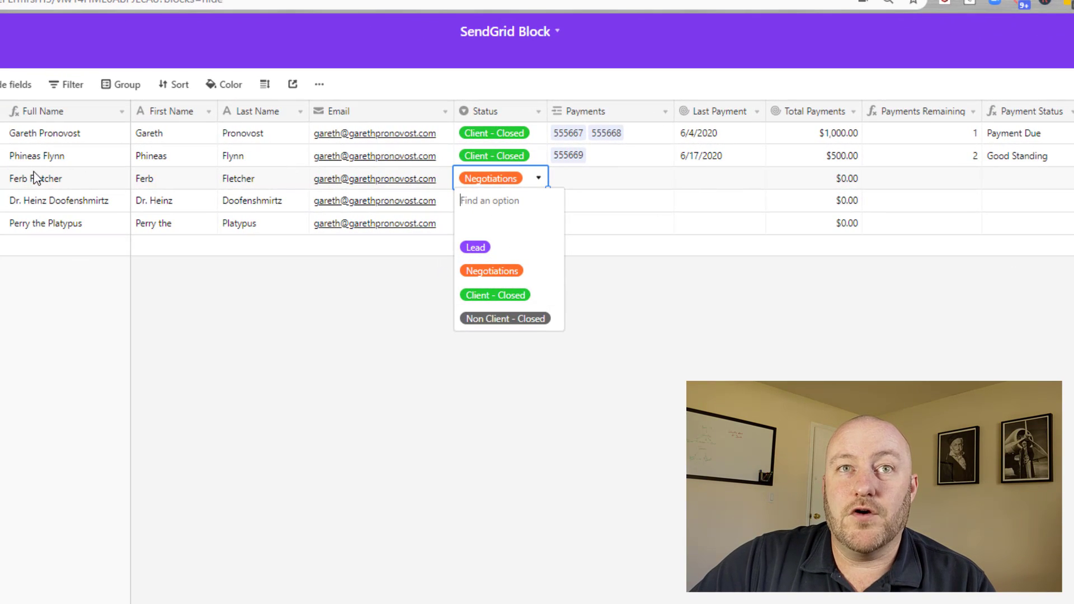
{"action": "left_click", "coordinate": [494, 295]}
{"action": "left_click", "coordinate": [2, 57]}
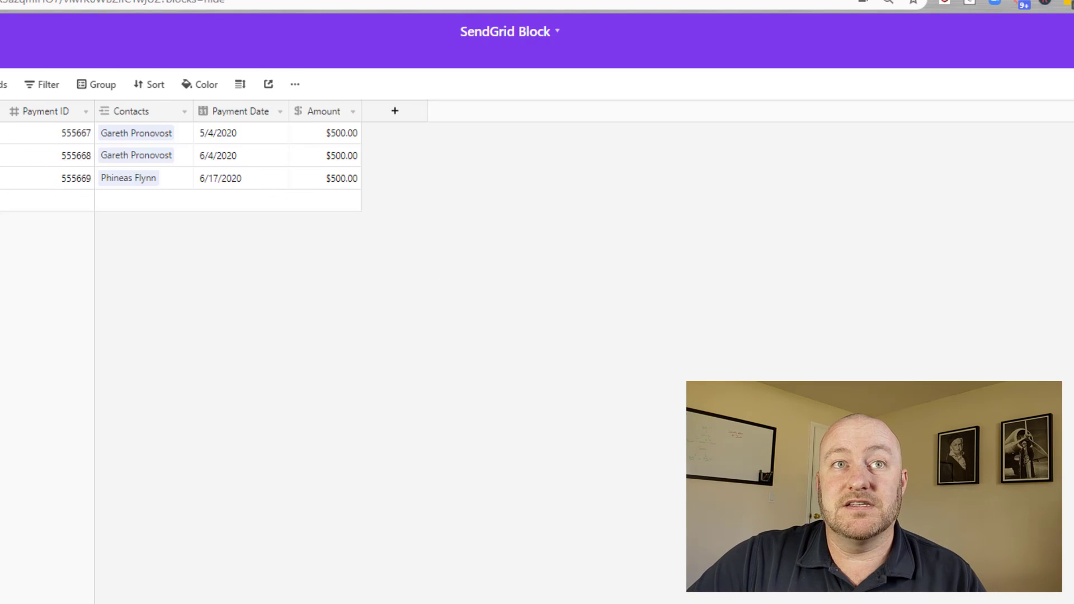
Step: Add three payment records to the Payments table and link each one to the third contact
{"action": "left_click", "coordinate": [50, 198]}
{"action": "left_click", "coordinate": [125, 203]}
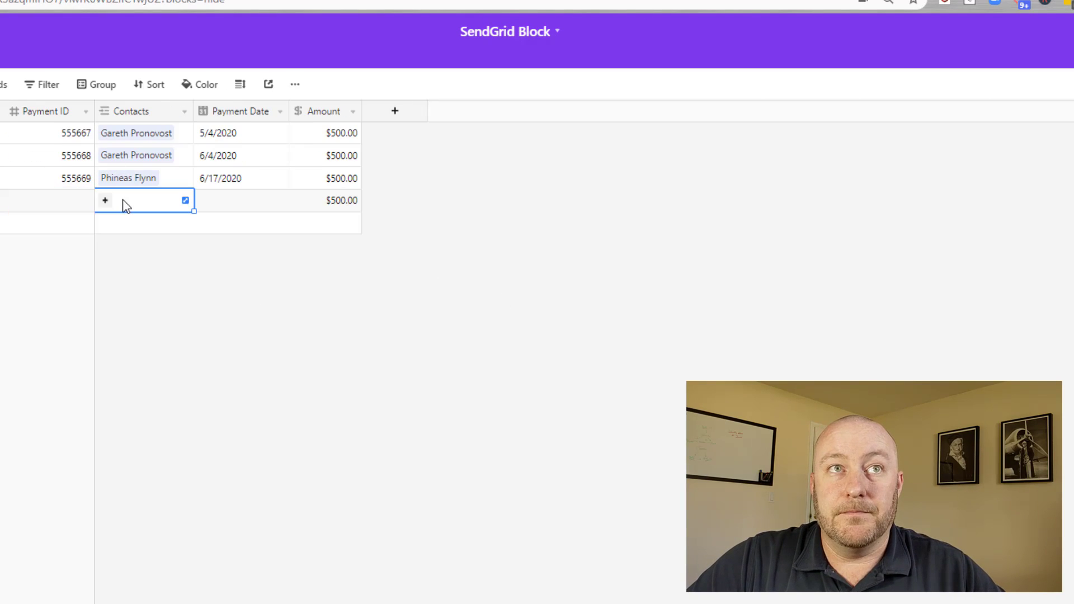
{"action": "type", "text": "fe"}
{"action": "key", "text": "Return"}
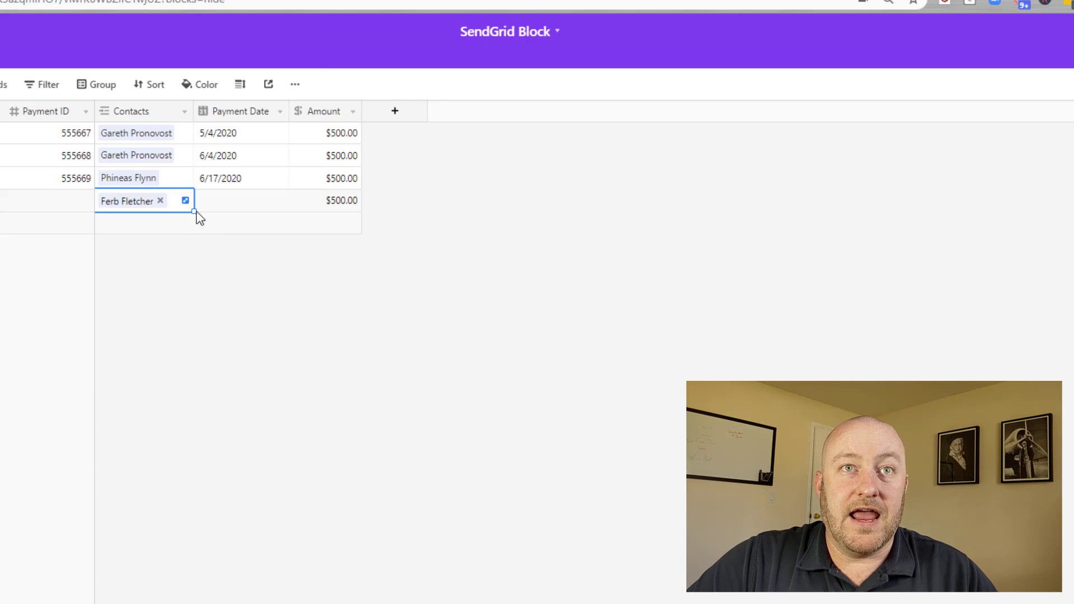
{"action": "left_click", "coordinate": [175, 229]}
{"action": "left_click", "coordinate": [162, 248]}
{"action": "left_click", "coordinate": [186, 208]}
{"action": "left_click_drag", "start_coordinate": [193, 211], "coordinate": [191, 246]}
Step: Number the three new payments consecutively, continuing from the last existing payment ID
{"action": "left_click", "coordinate": [78, 203]}
{"action": "type", "text": "555670"}
{"action": "key", "text": "Return"}
{"action": "type", "text": "555671"}
{"action": "key", "text": "Return"}
{"action": "type", "text": "555672"}
{"action": "key", "text": "Tab"}
Step: Set the three new payments' dates to 4/1/2020, 5/1/2020 and 6/1/2020, and return to the Contacts table
{"action": "key", "text": "Up"}
{"action": "key", "text": "Up"}
{"action": "key", "text": "Right"}
{"action": "type", "text": "4/1"}
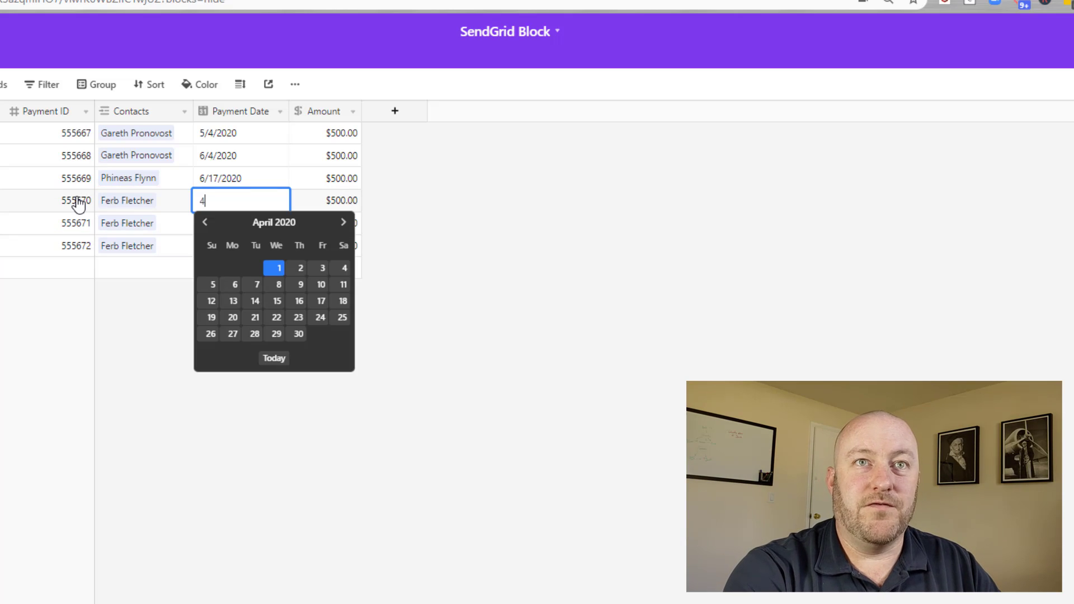
{"action": "key", "text": "Return"}
{"action": "type", "text": "5/1"}
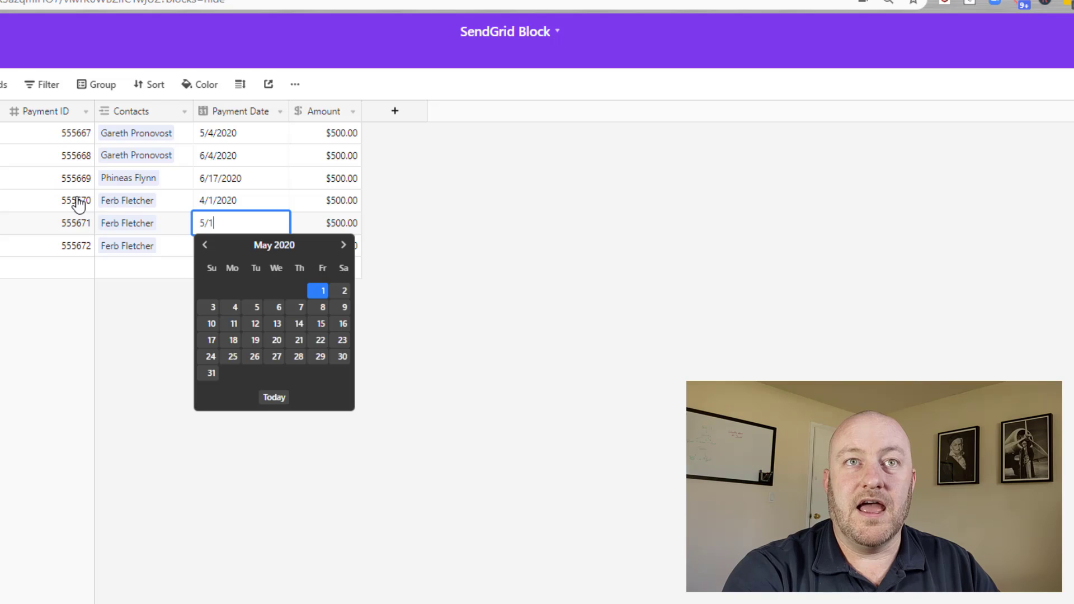
{"action": "key", "text": "Return"}
{"action": "type", "text": "6/1"}
{"action": "key", "text": "Return"}
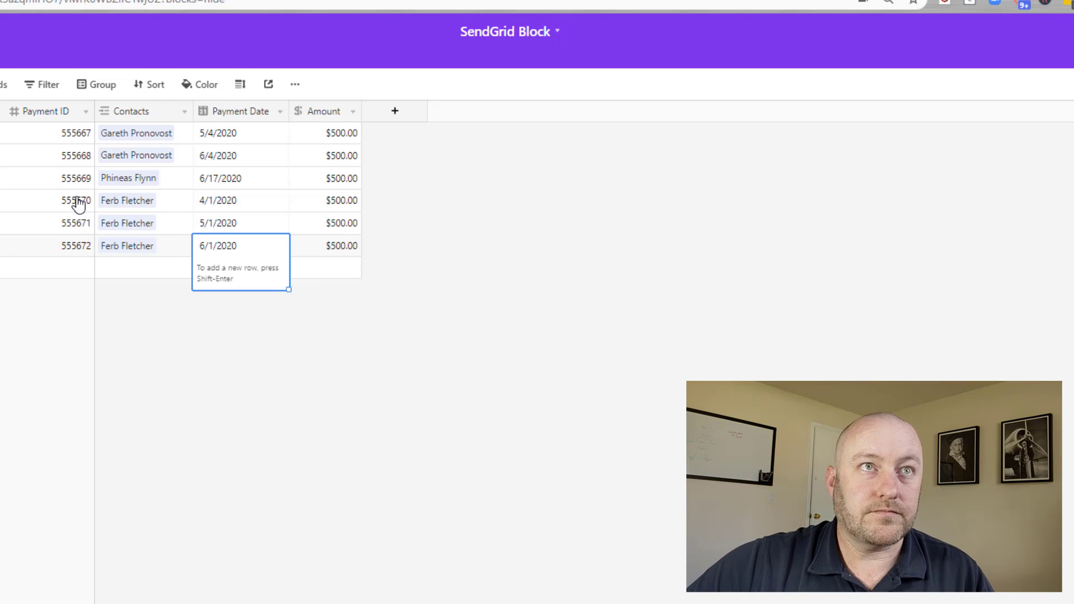
{"action": "left_click", "coordinate": [1, 57]}
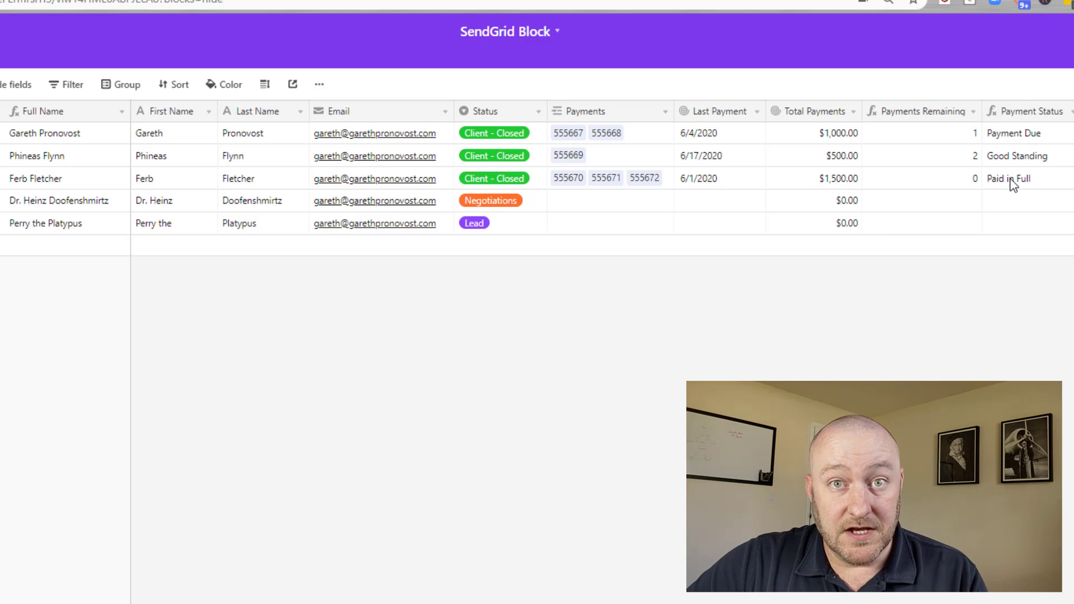
Step: Examine the contacts' payment status against their last payment dates, total payments and payments remaining in the Contacts table
{"action": "left_click", "coordinate": [1016, 203]}
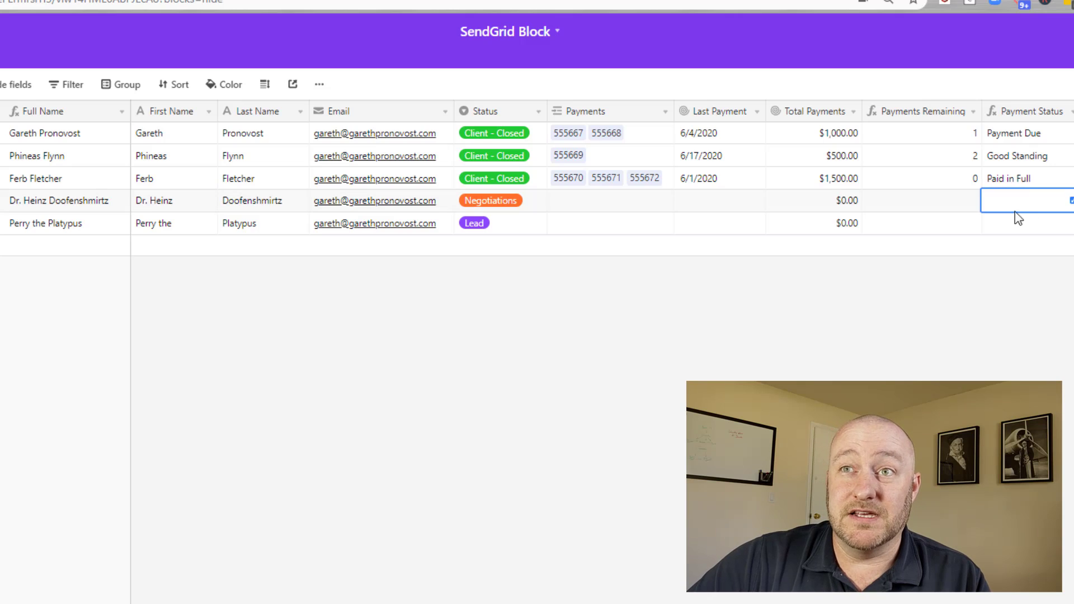
{"action": "left_click", "coordinate": [1032, 178]}
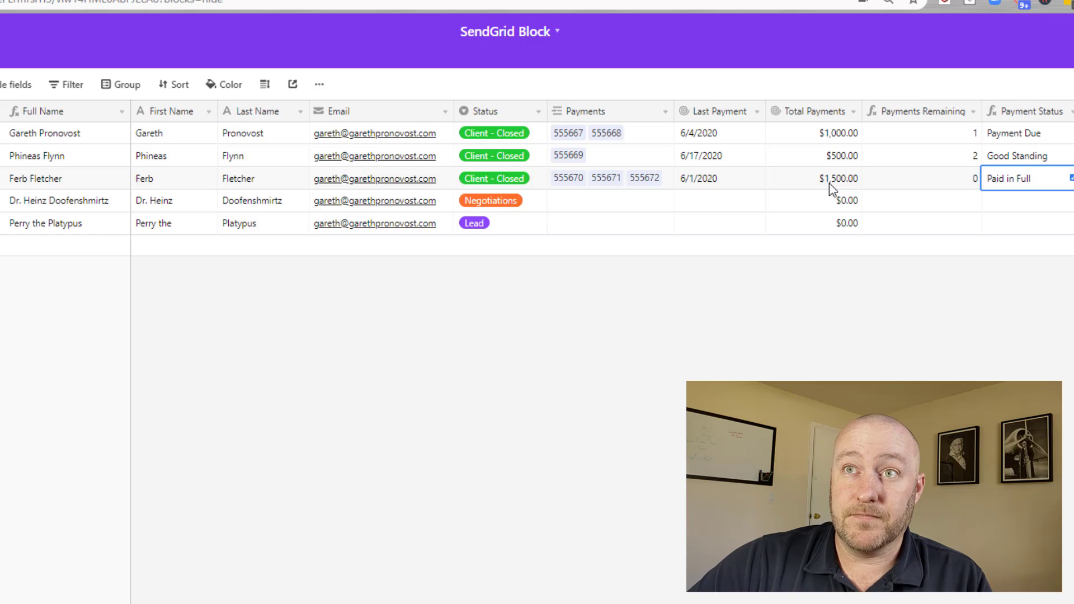
{"action": "left_click", "coordinate": [1022, 137]}
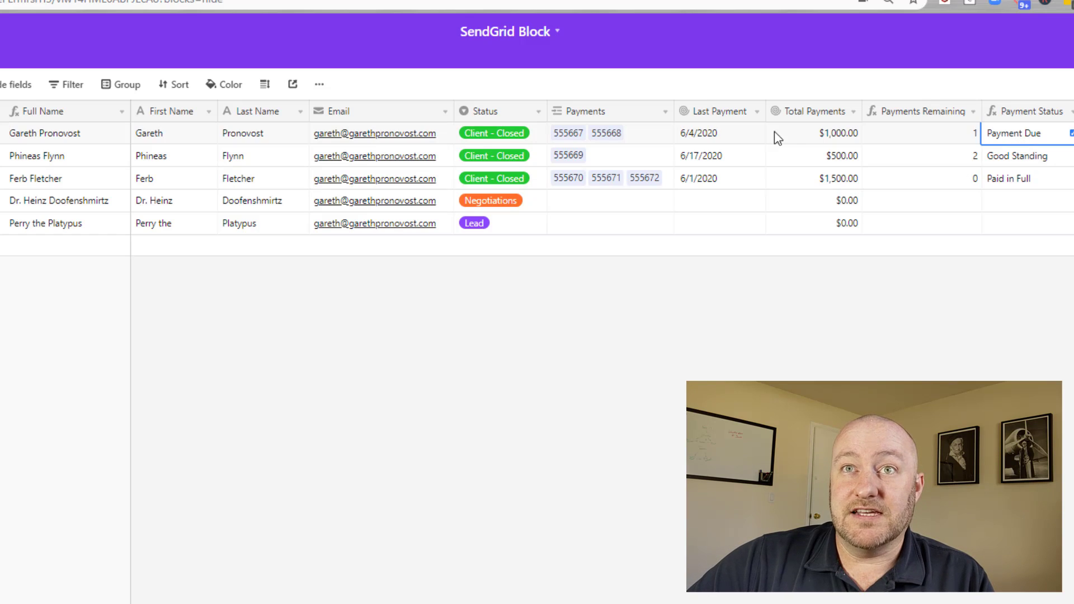
{"action": "left_click", "coordinate": [700, 139]}
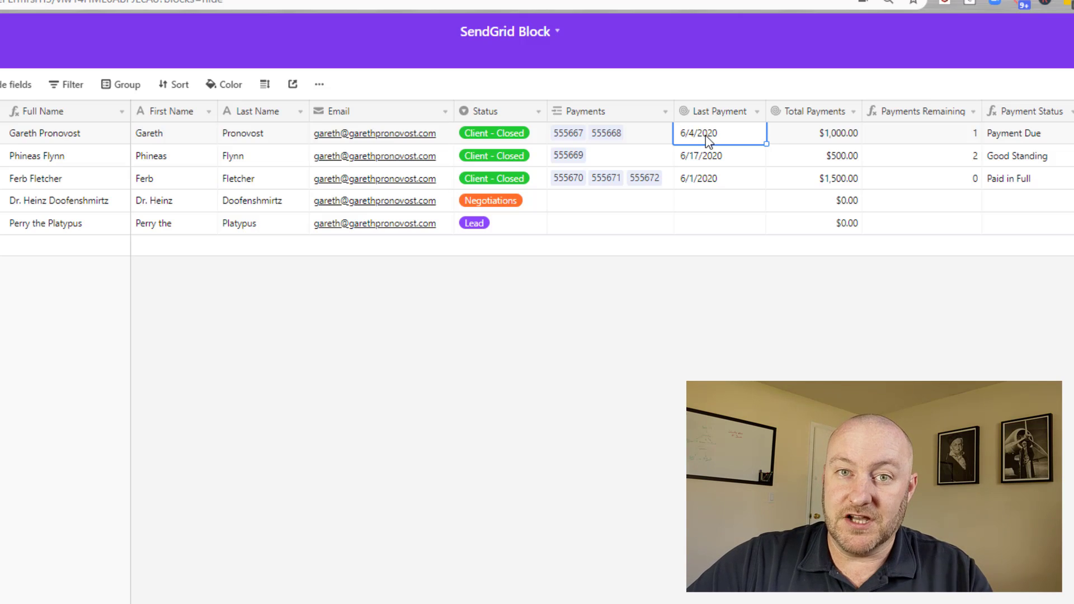
{"action": "left_click", "coordinate": [1009, 136]}
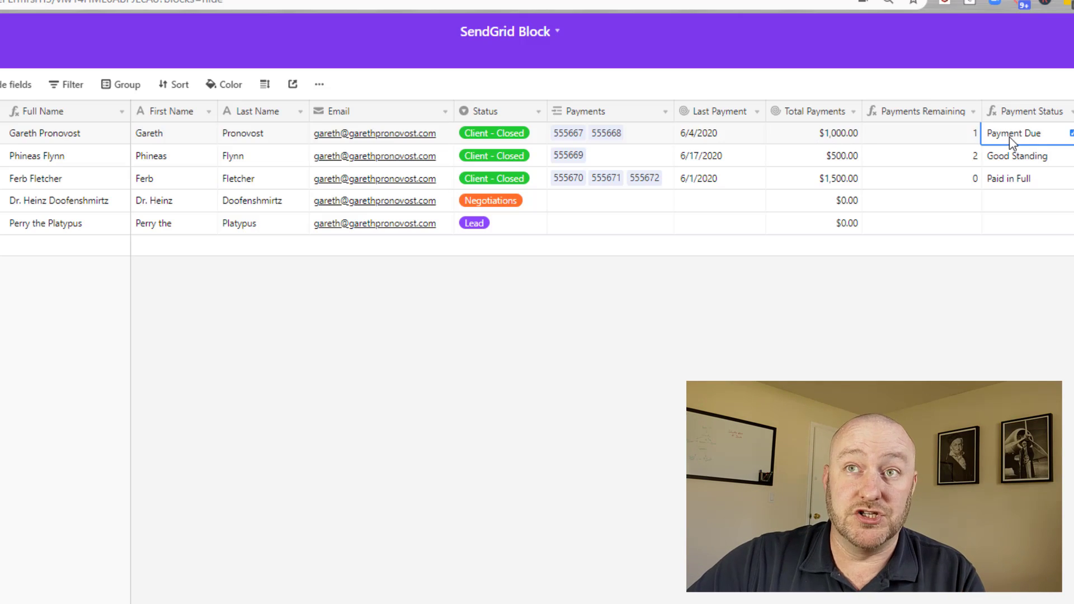
{"action": "left_click", "coordinate": [735, 160]}
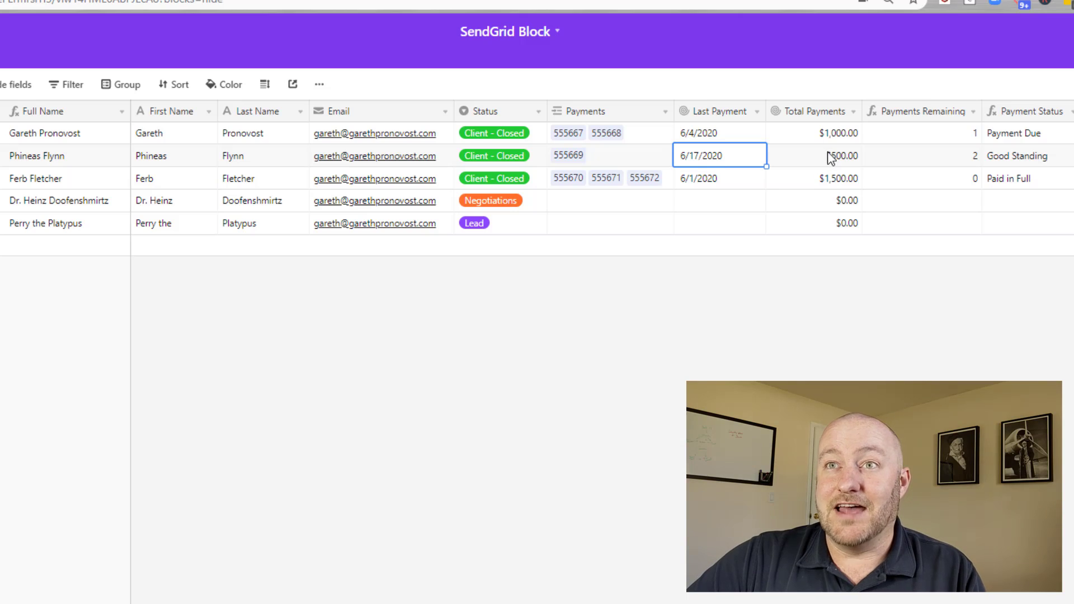
{"action": "left_click", "coordinate": [944, 161]}
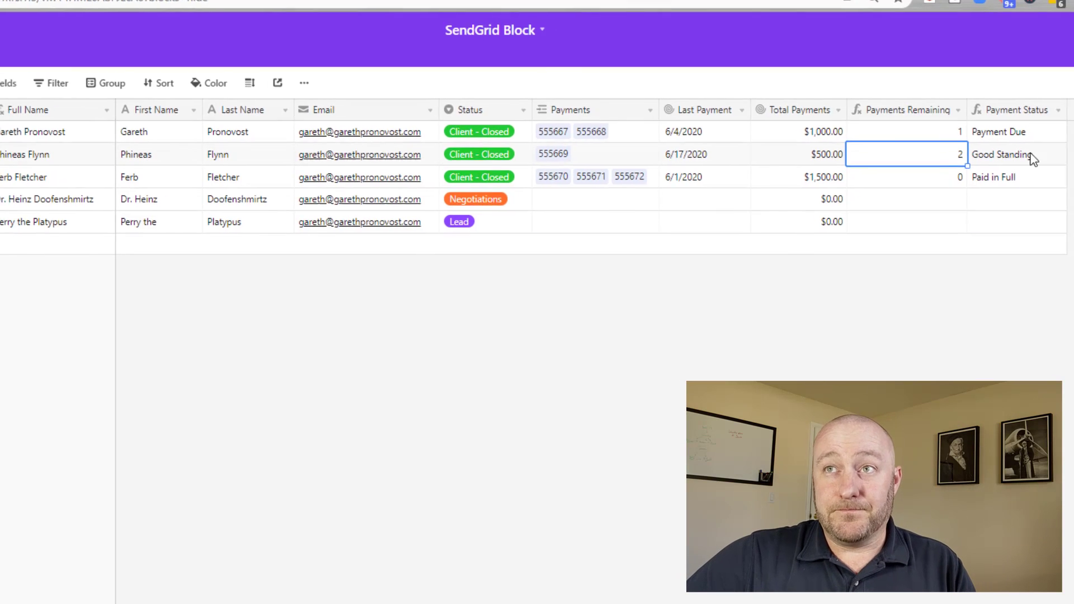
Step: Show the base's blocks and review the SendGrid block's table, view, recipient, subject and message settings
{"action": "left_click", "coordinate": [1031, 41]}
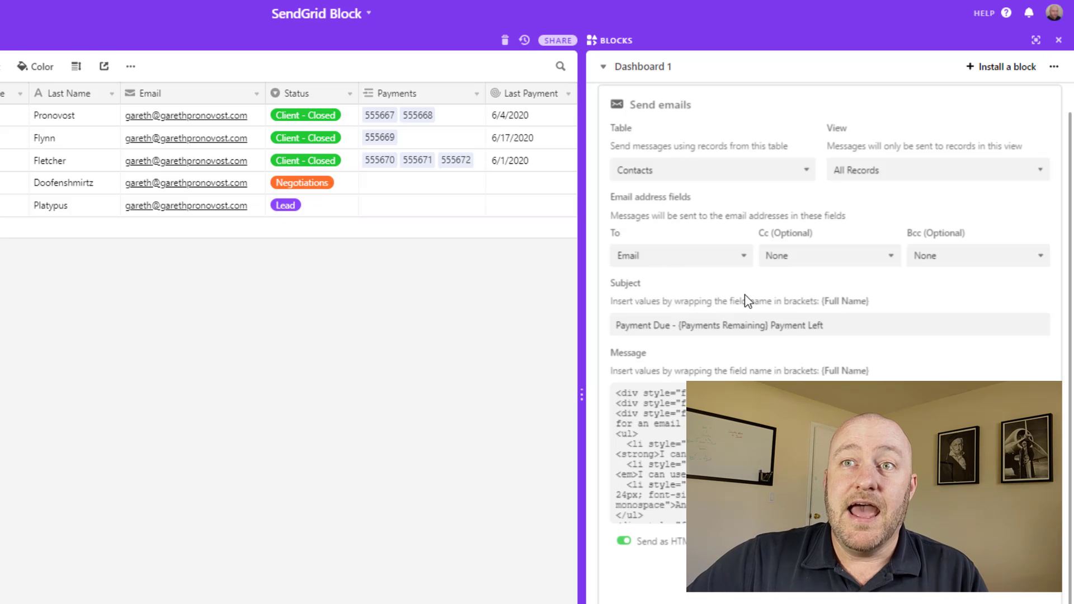
{"action": "scroll", "coordinate": [709, 240], "scroll_direction": "up", "scroll_amount": 2}
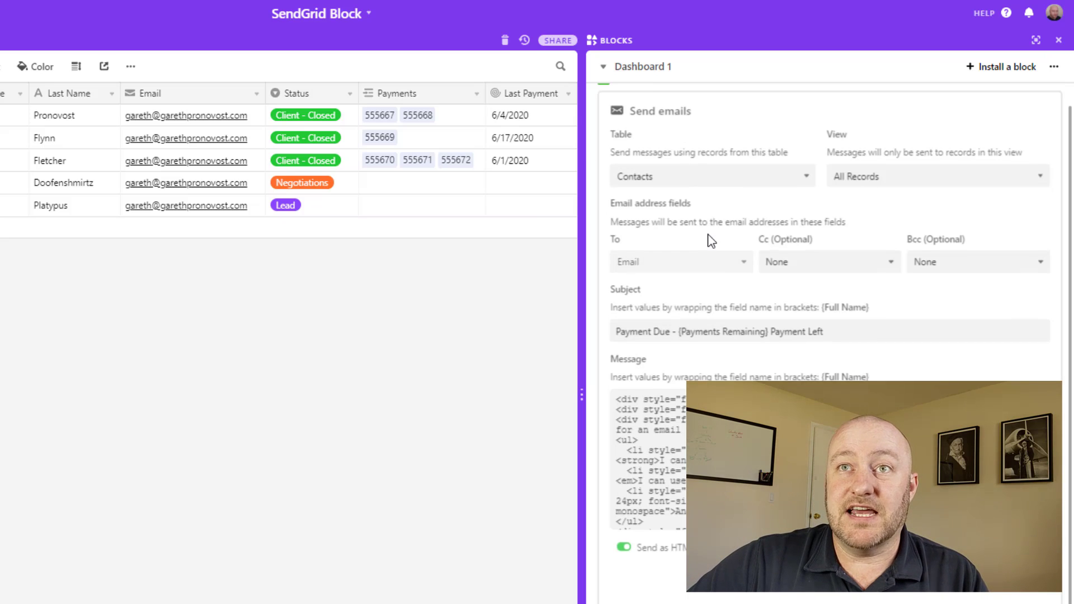
{"action": "scroll", "coordinate": [803, 270], "scroll_direction": "down", "scroll_amount": 1}
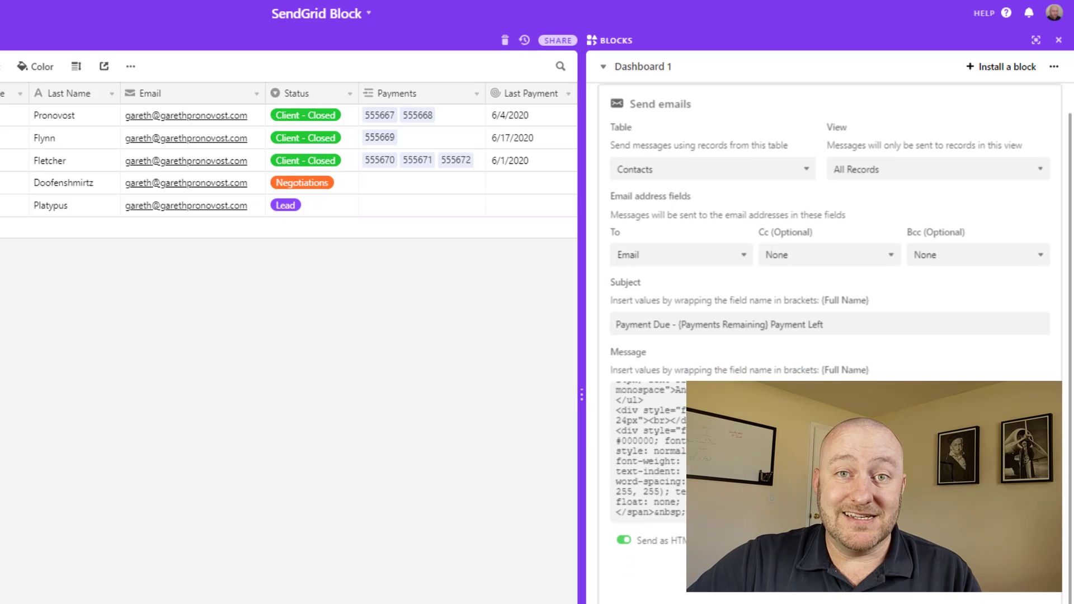
Step: Search the block library for "send" to locate the SendGrid block, and close the library without installing anything
{"action": "left_click", "coordinate": [1000, 66]}
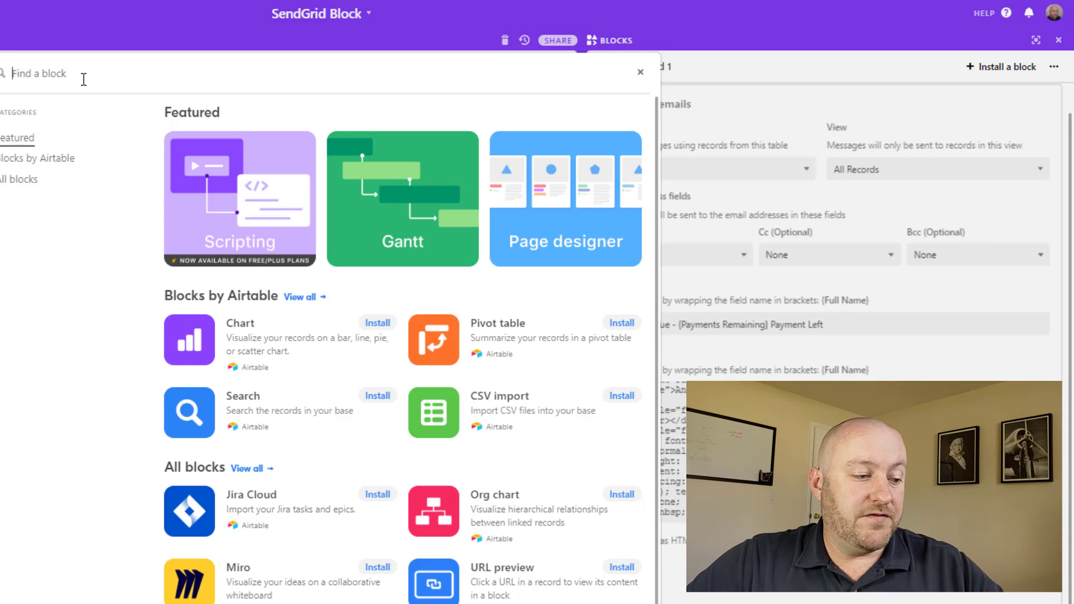
{"action": "type", "text": "send"}
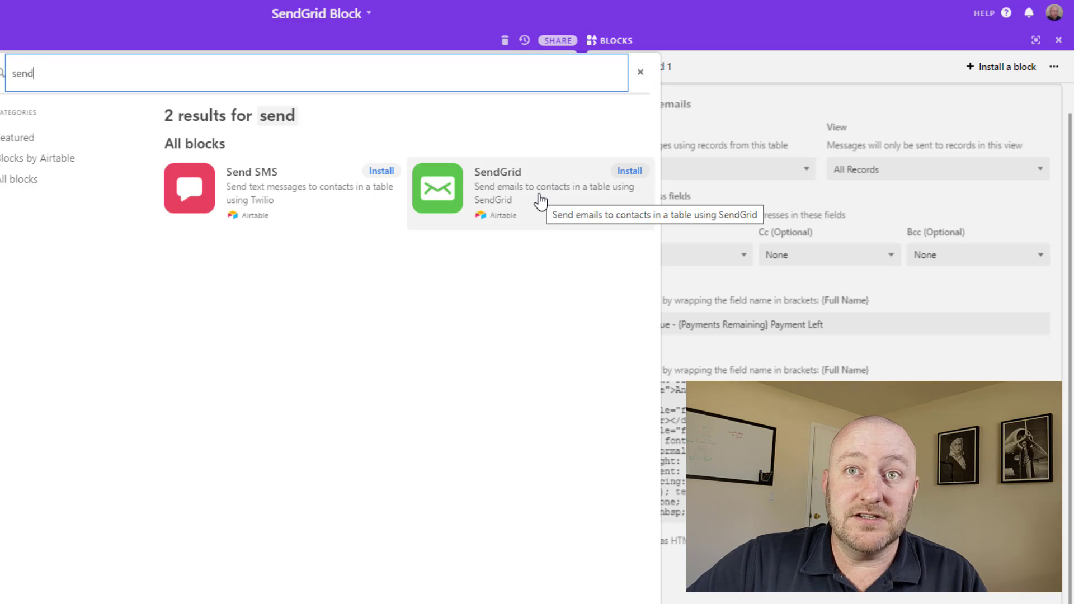
{"action": "left_click", "coordinate": [640, 71]}
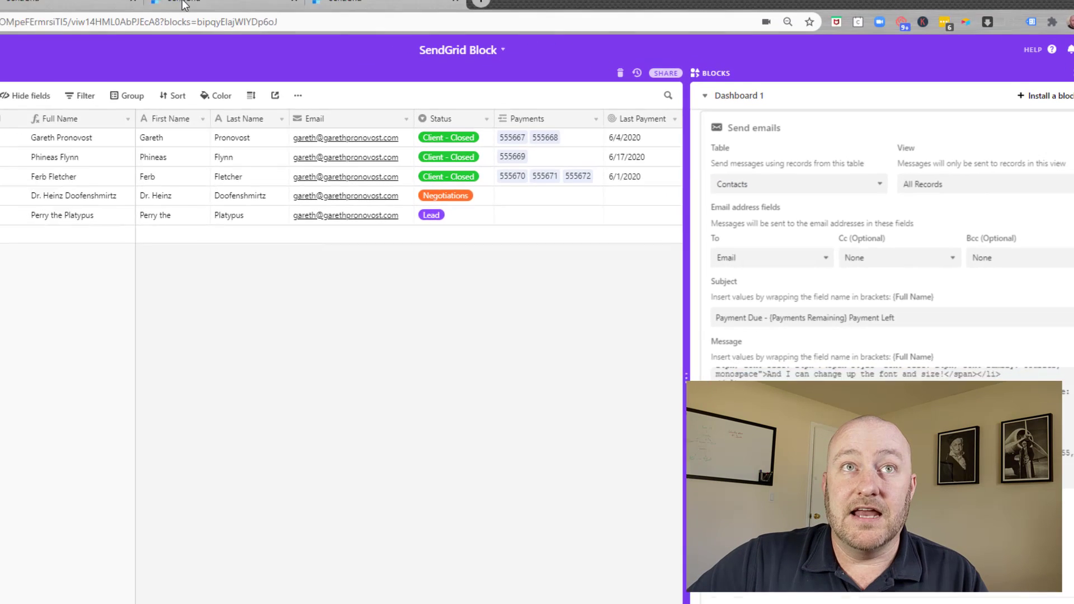
Step: Switch to SendGrid, review the API Keys page and the newly created key's page, and return to the Airtable base
{"action": "left_click", "coordinate": [150, 7]}
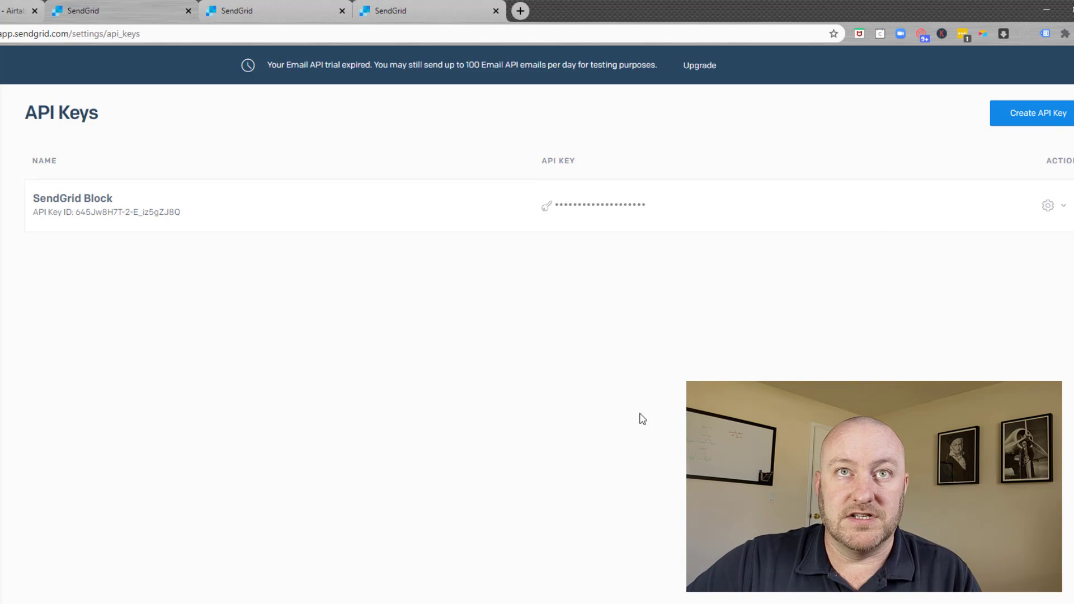
{"action": "left_click", "coordinate": [256, 13]}
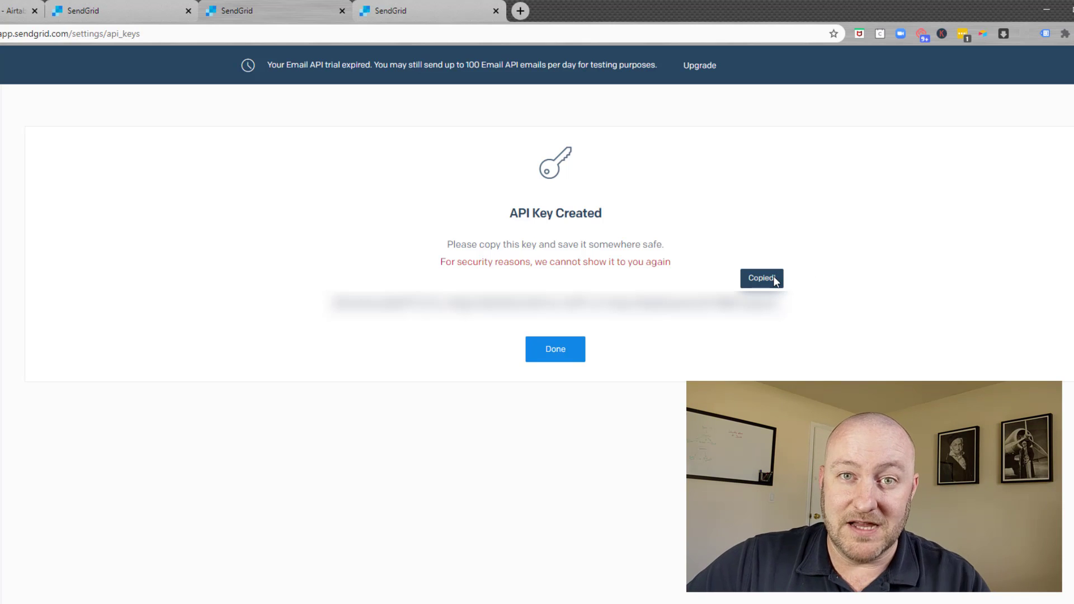
{"action": "left_click", "coordinate": [130, 5]}
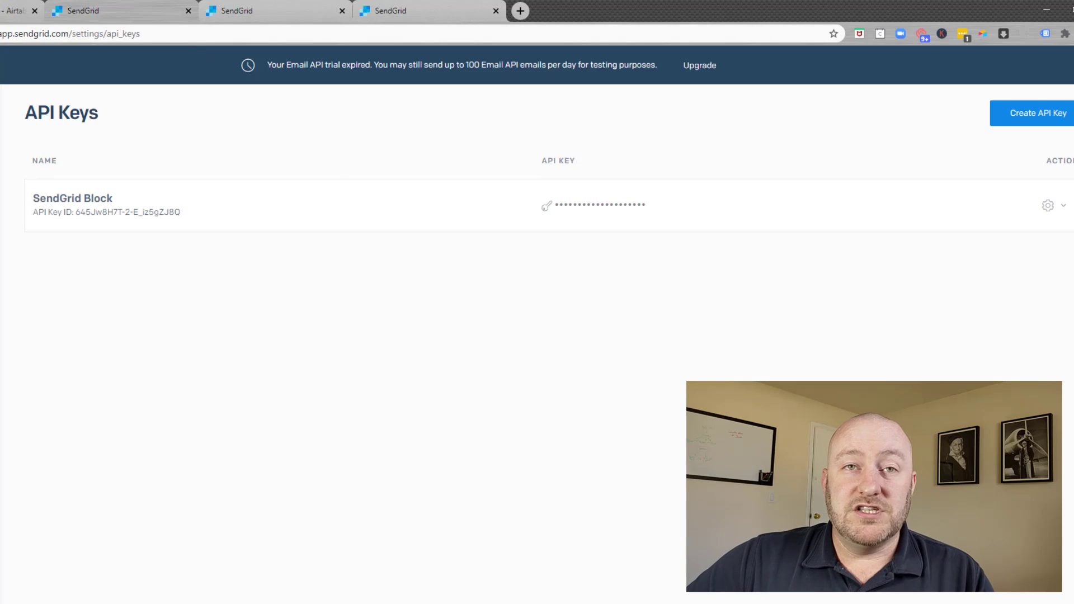
{"action": "left_click", "coordinate": [12, 10]}
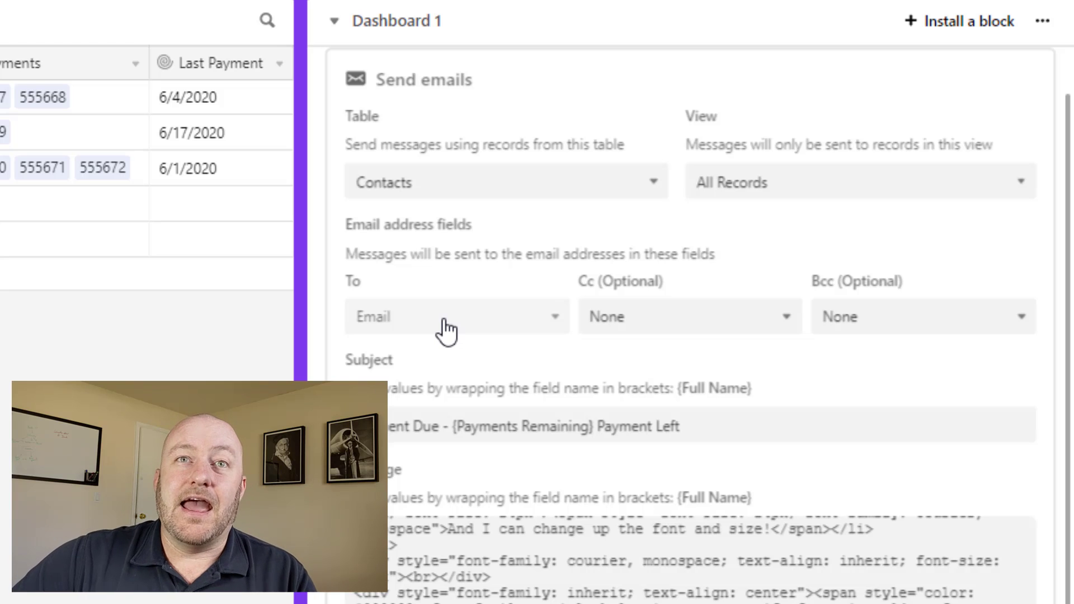
Step: Show the Contacts table's list of views, examine the fields in the All Records view, and return to the Payment Email view
{"action": "left_click", "coordinate": [30, 122]}
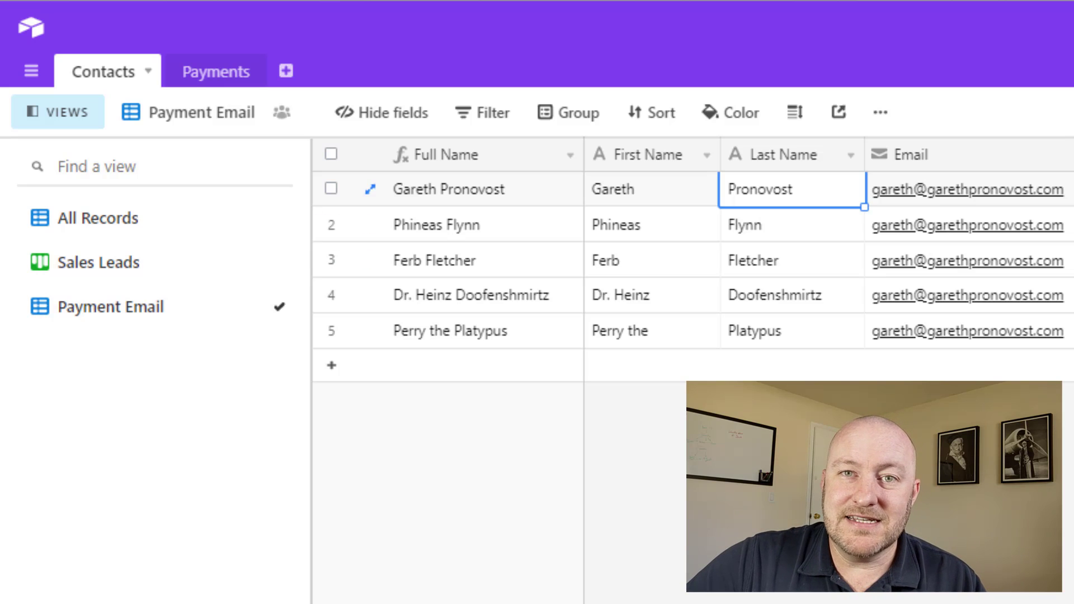
{"action": "left_click", "coordinate": [103, 226]}
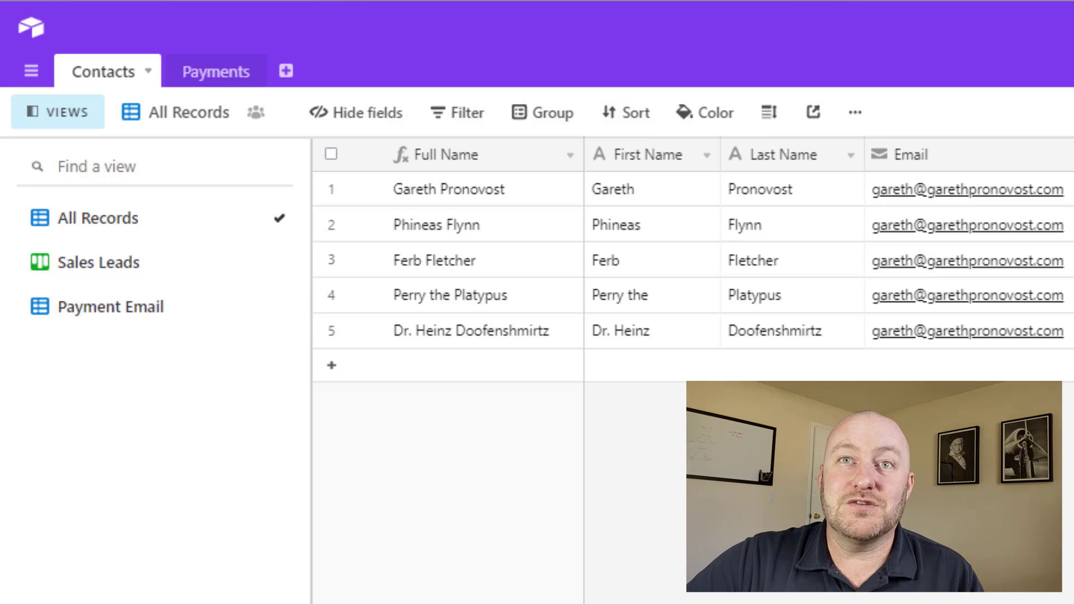
{"action": "left_click", "coordinate": [1042, 249]}
{"action": "key", "text": "Right"}
{"action": "key", "text": "Right"}
{"action": "key", "text": "Right"}
{"action": "key", "text": "Right"}
{"action": "key", "text": "Right"}
{"action": "key", "text": "Right"}
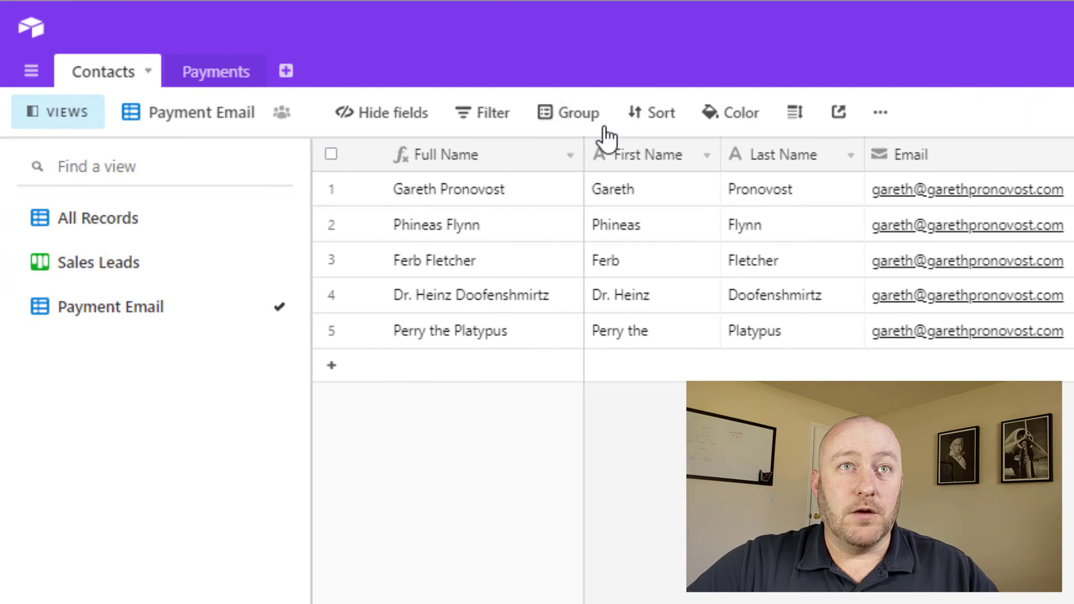
Step: Filter the Payment Email view to records whose Payment Status contains "Payment Due"
{"action": "left_click", "coordinate": [506, 123]}
{"action": "left_click", "coordinate": [506, 206]}
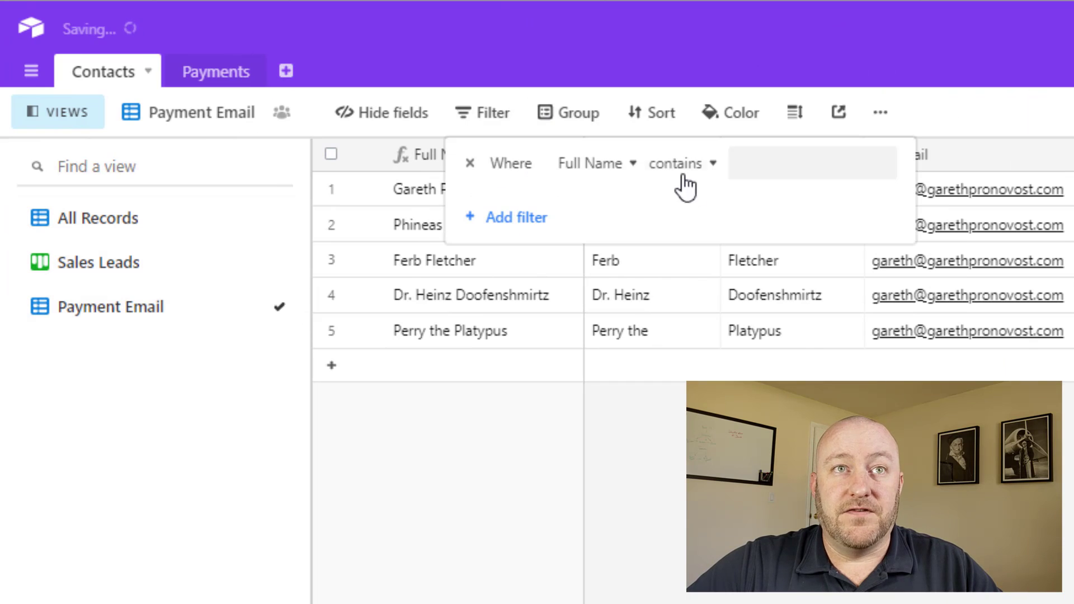
{"action": "left_click", "coordinate": [584, 164]}
{"action": "scroll", "coordinate": [615, 419], "scroll_direction": "down", "scroll_amount": 3}
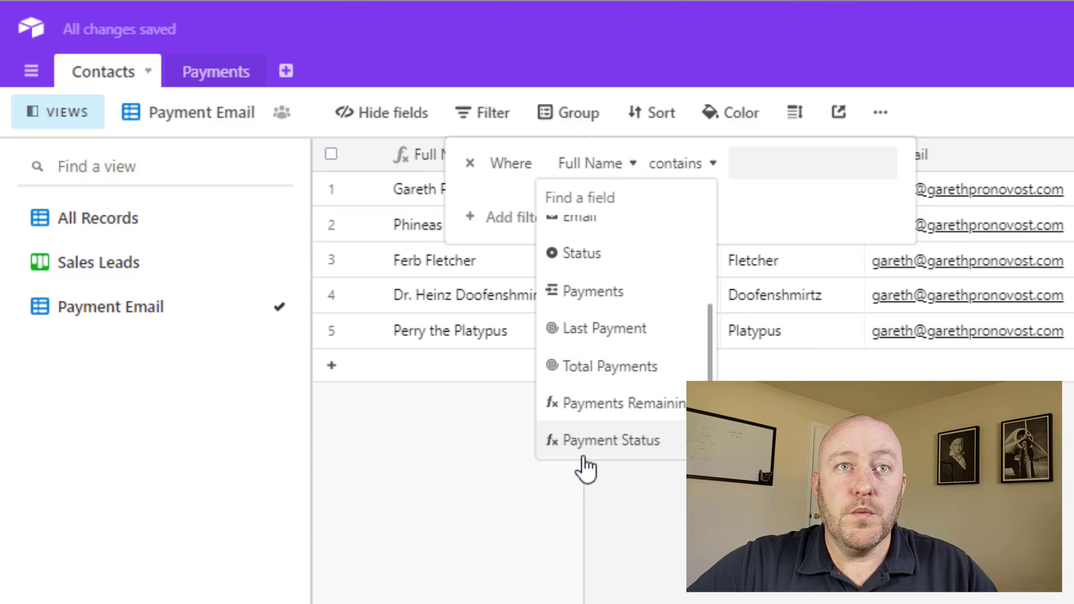
{"action": "left_click", "coordinate": [615, 440]}
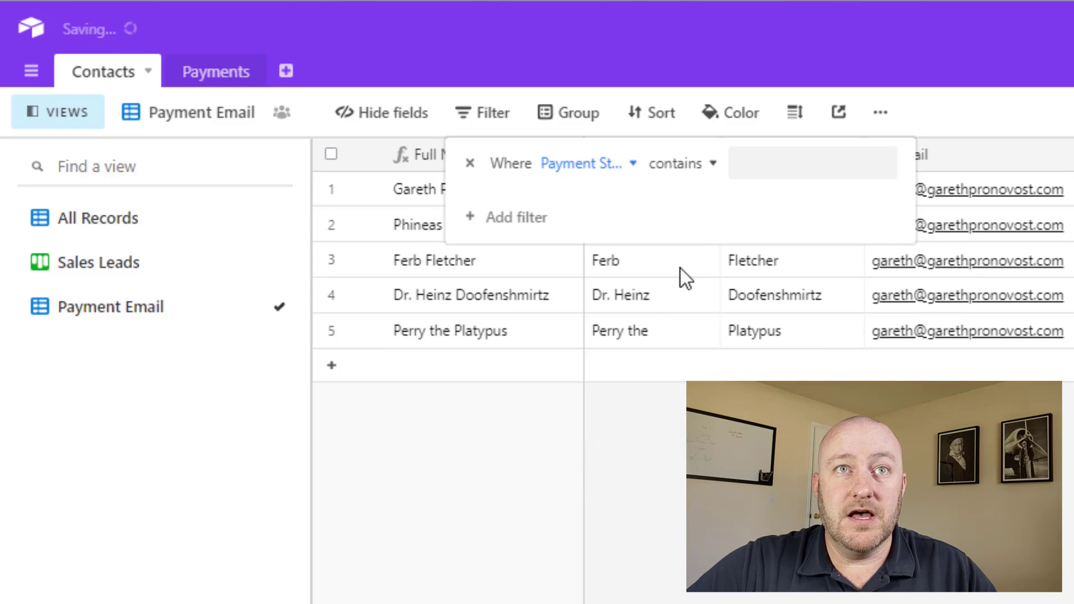
{"action": "left_click", "coordinate": [752, 167]}
{"action": "type", "text": "Payment Du"}
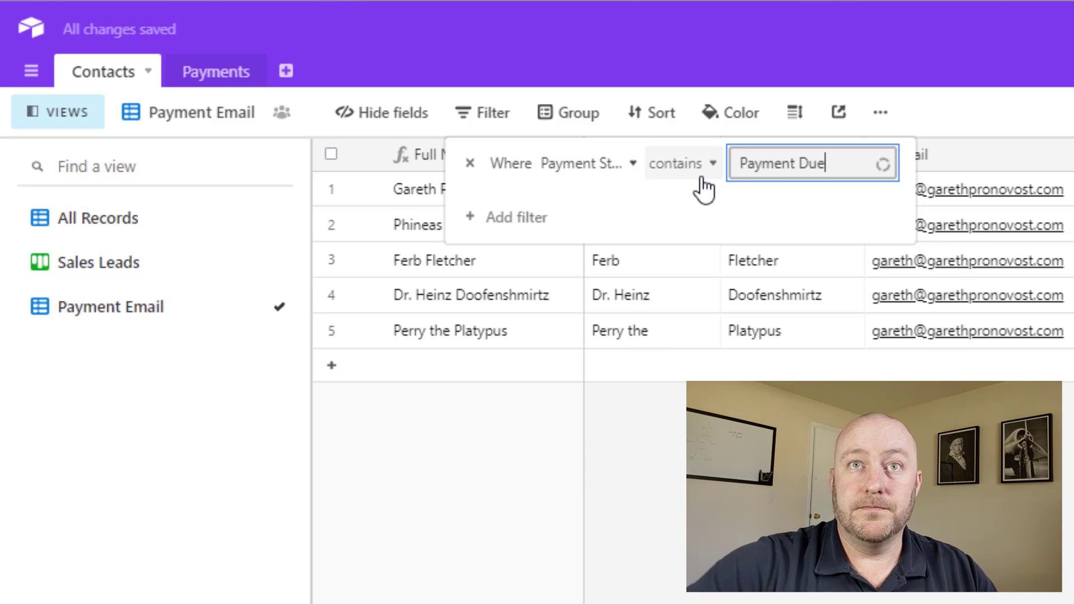
{"action": "type", "text": "e"}
{"action": "left_click", "coordinate": [635, 245]}
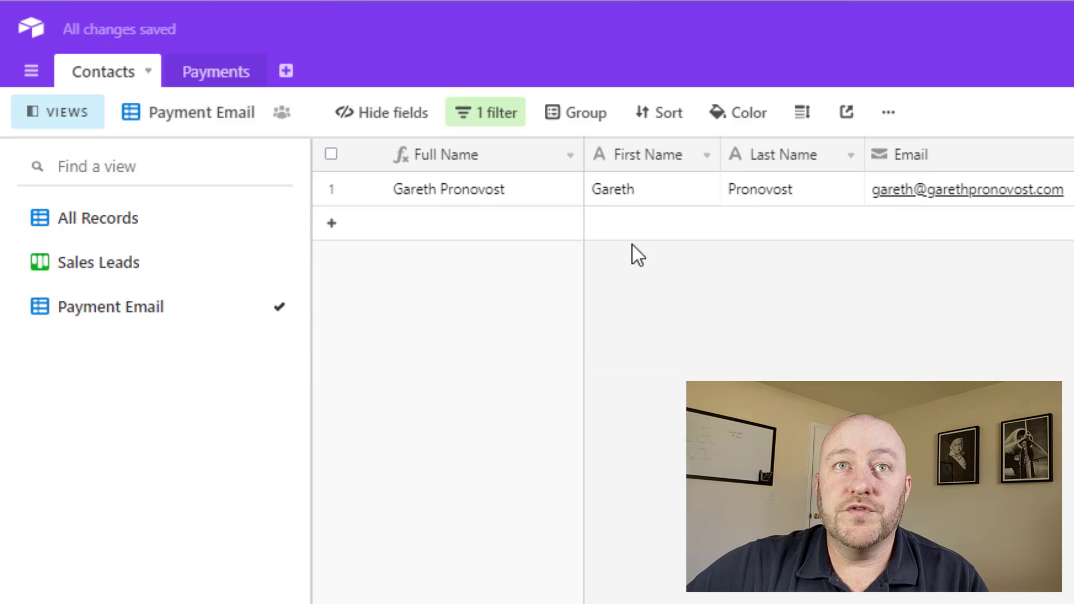
Step: Check the payment fields of the filtered record and compare them with the Payment Status column in the All Records view
{"action": "left_click", "coordinate": [771, 186]}
{"action": "key", "text": "Tab"}
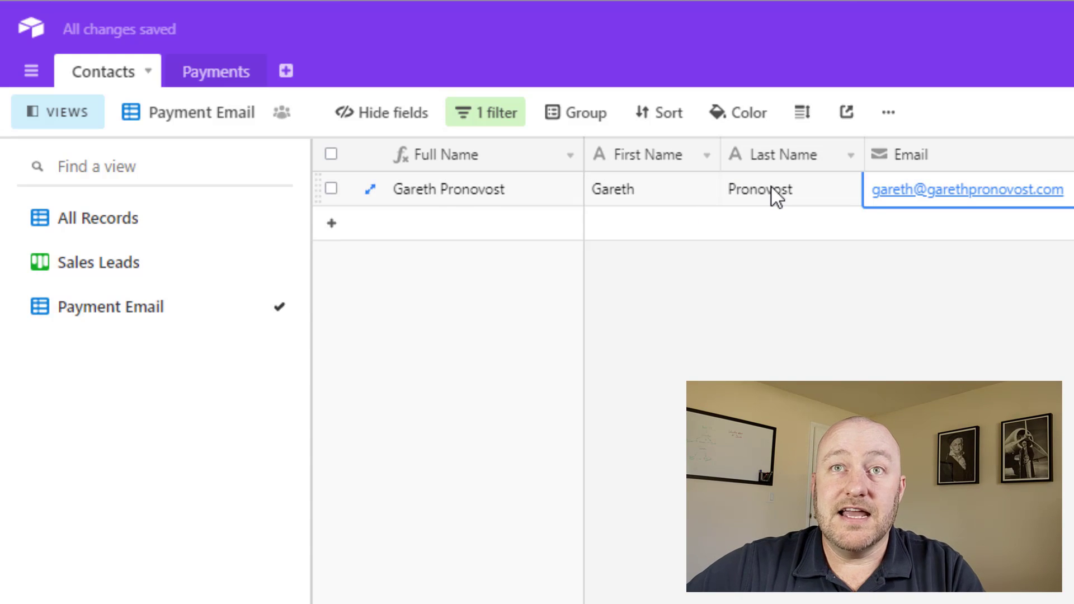
{"action": "scroll", "coordinate": [771, 186], "scroll_direction": "right", "scroll_amount": 5}
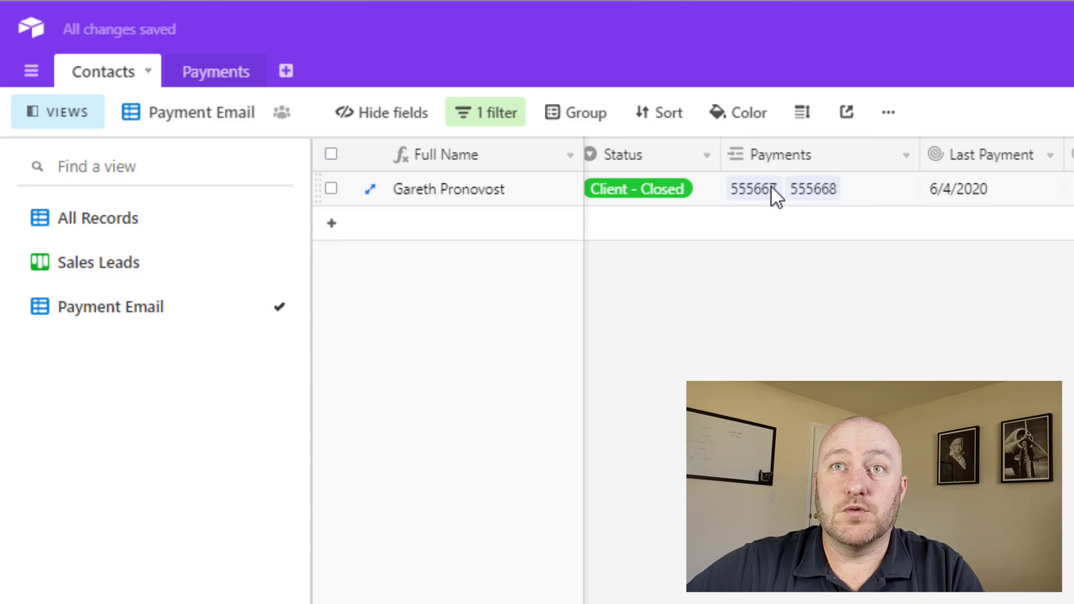
{"action": "left_click", "coordinate": [147, 241]}
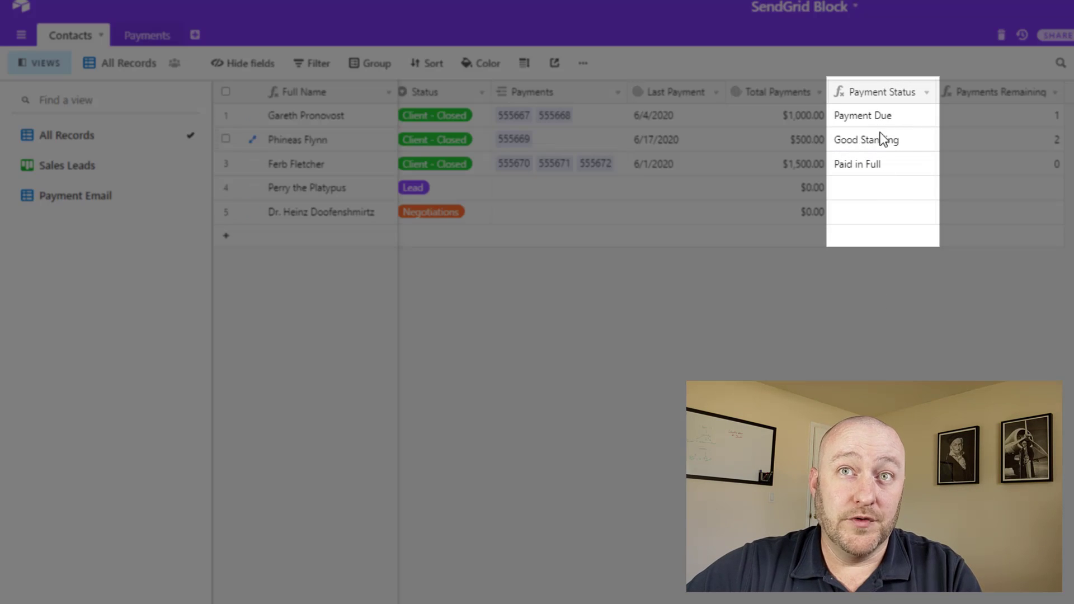
{"action": "left_click", "coordinate": [878, 124]}
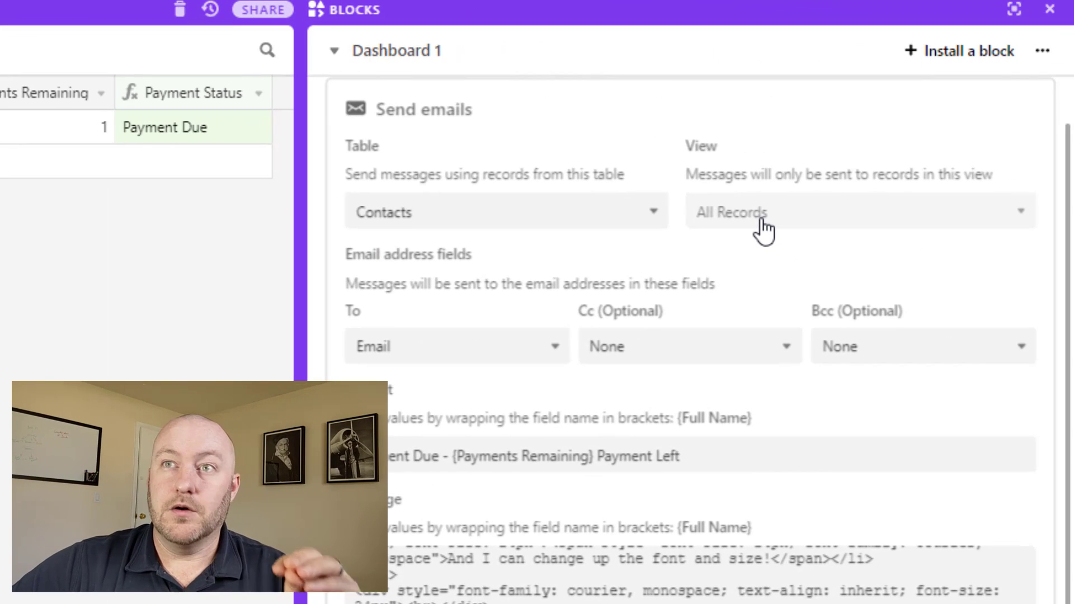
Step: Set the SendGrid block to send messages only to records in the Payment Email view
{"action": "left_click", "coordinate": [763, 226]}
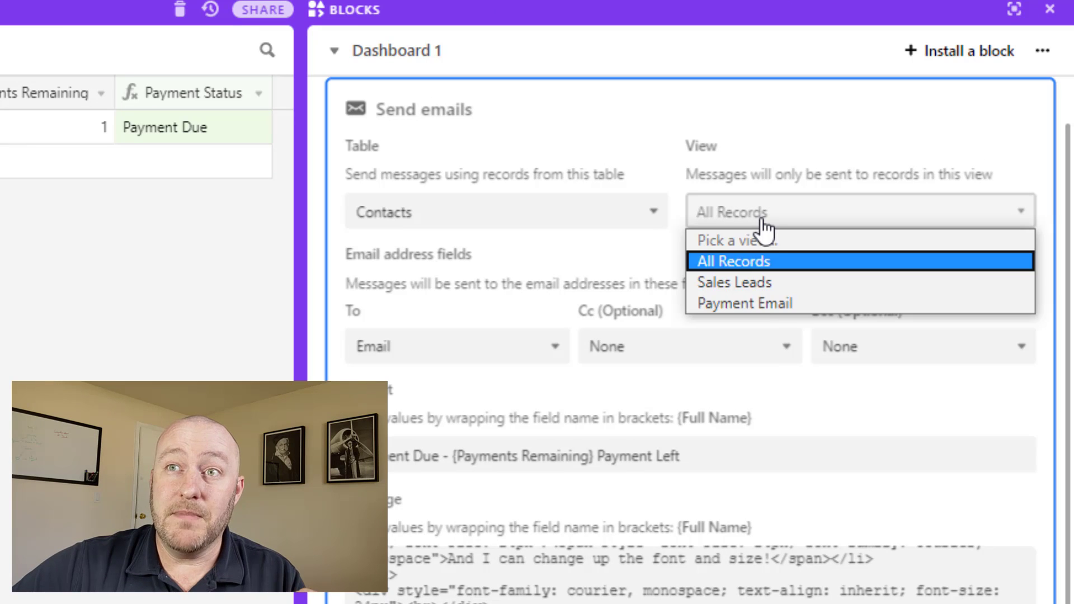
{"action": "left_click", "coordinate": [766, 313]}
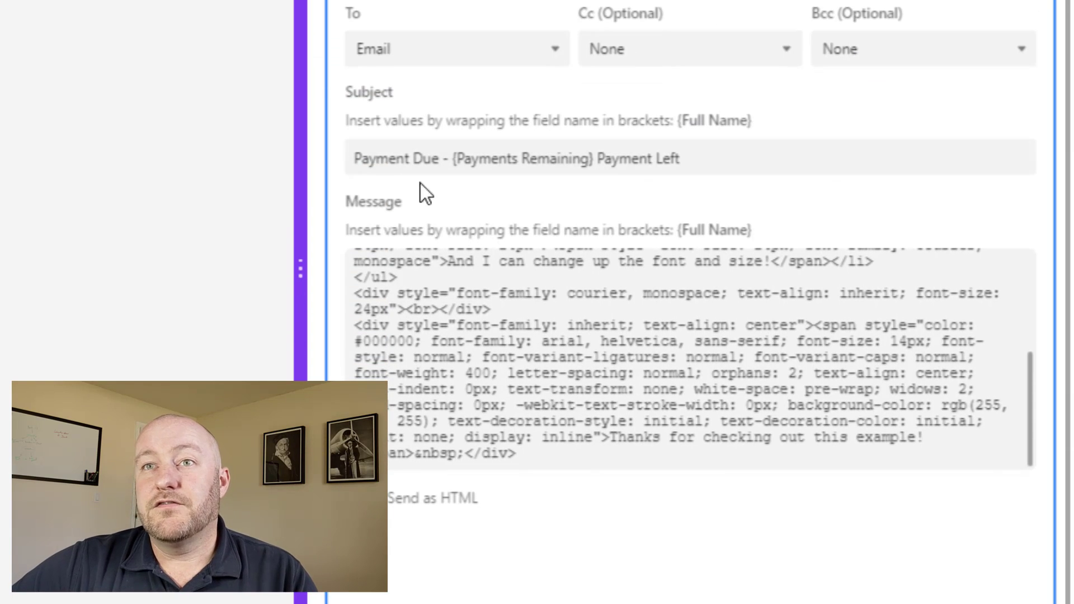
Step: Examine the email's subject line, its bracketed field-name syntax and the HTML message in the SendGrid block
{"action": "left_click", "coordinate": [390, 160]}
{"action": "left_click_drag", "start_coordinate": [360, 160], "coordinate": [719, 141]}
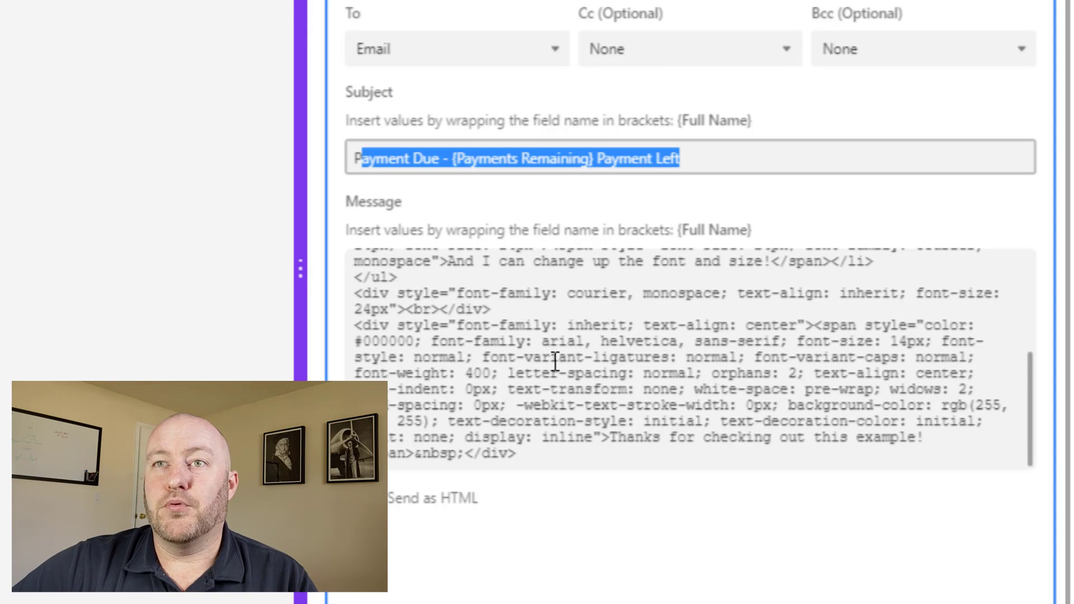
{"action": "scroll", "coordinate": [603, 374], "scroll_direction": "up", "scroll_amount": 10}
{"action": "scroll", "coordinate": [622, 371], "scroll_direction": "up", "scroll_amount": 1}
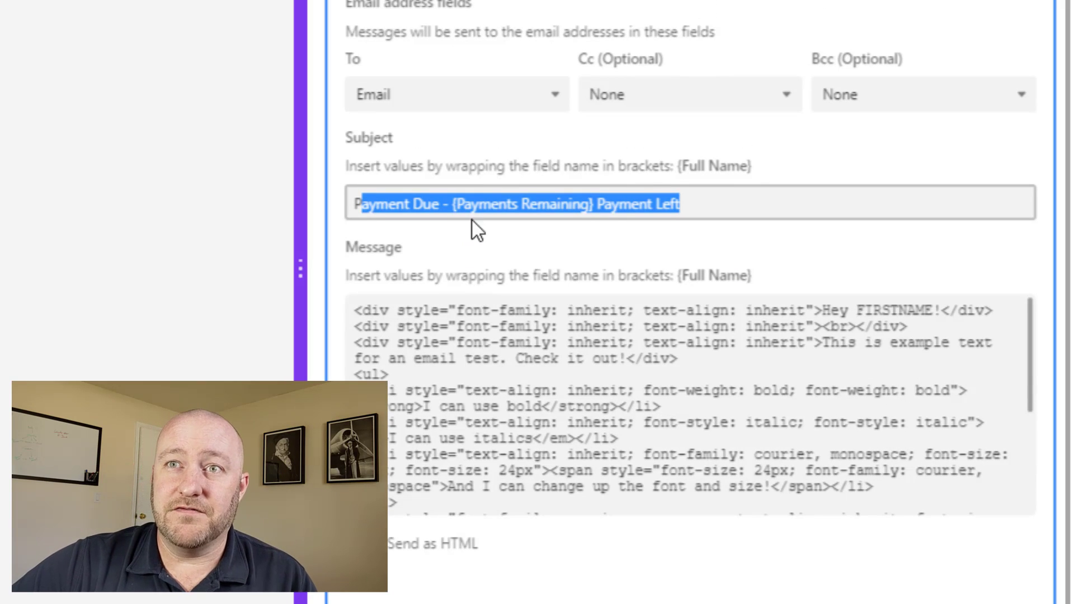
{"action": "left_click", "coordinate": [697, 207]}
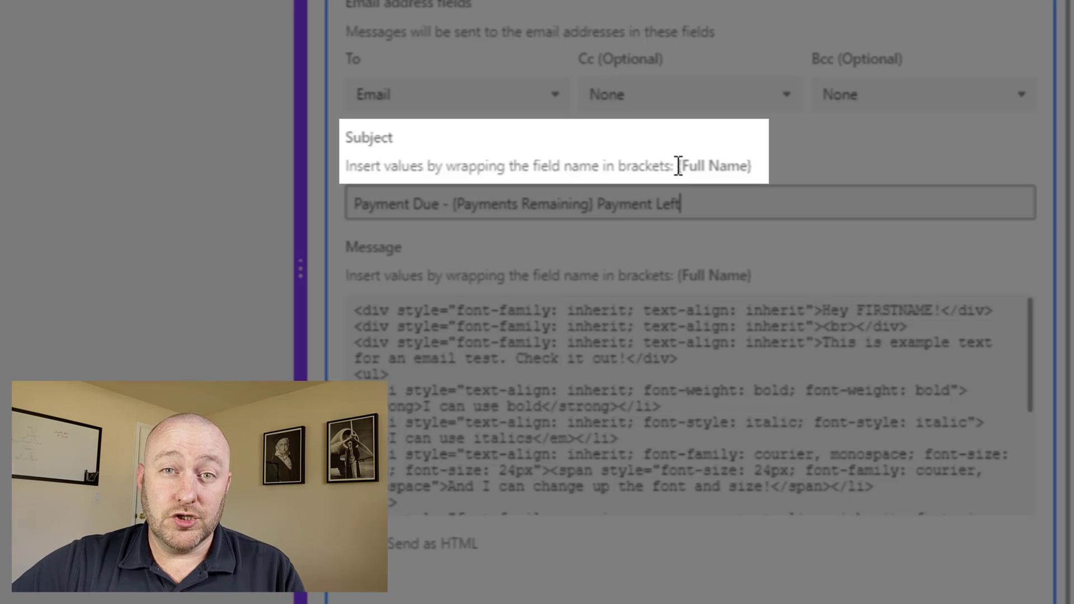
{"action": "left_click_drag", "start_coordinate": [678, 166], "coordinate": [762, 169]}
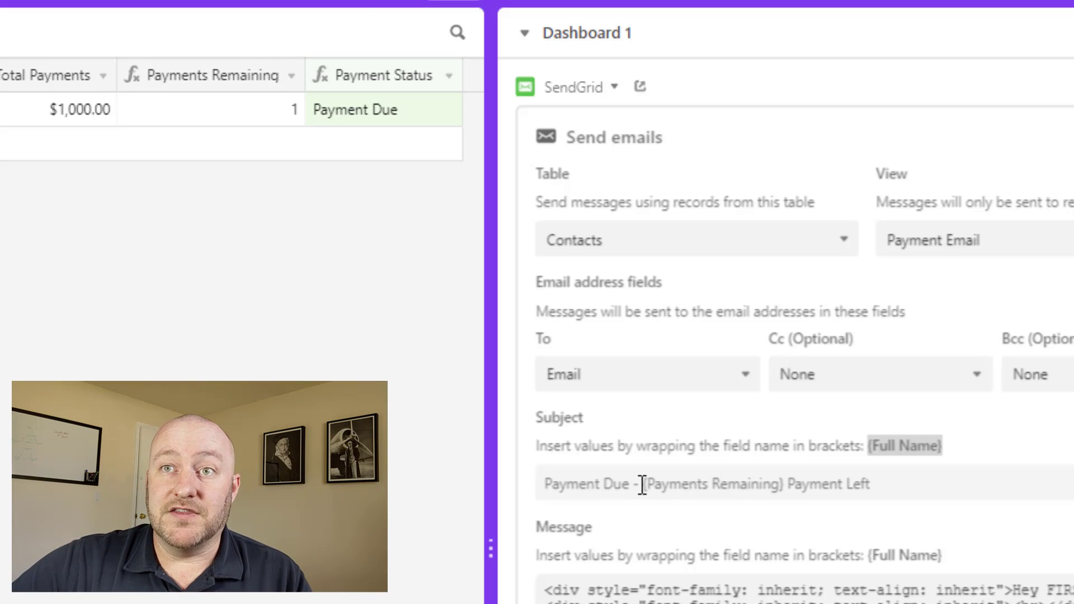
Step: Check the {Payments Remaining} placeholder in the email subject against the filtered record's Payments Remaining field
{"action": "left_click_drag", "start_coordinate": [640, 484], "coordinate": [904, 482]}
{"action": "left_click", "coordinate": [904, 482]}
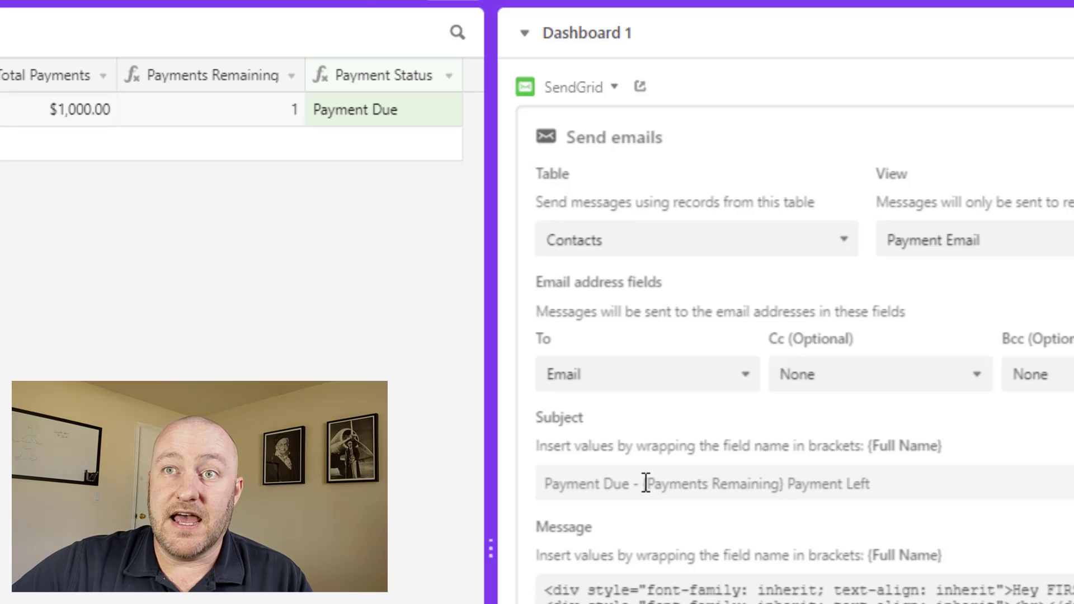
{"action": "left_click_drag", "start_coordinate": [645, 483], "coordinate": [785, 484]}
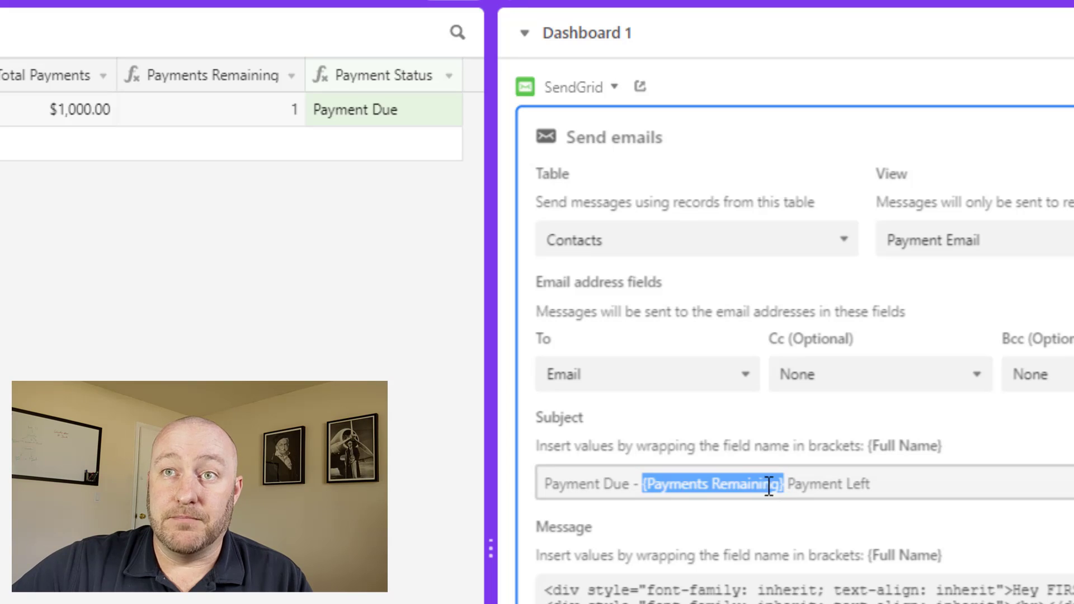
{"action": "left_click", "coordinate": [223, 113]}
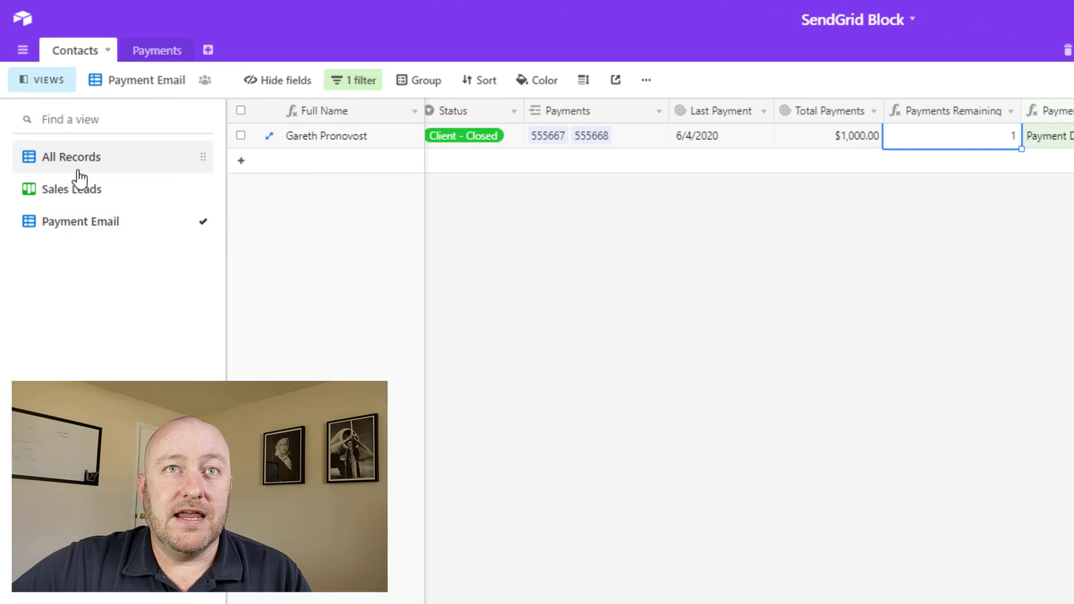
Step: In the All Records view, set the payment date of the second contact's linked payment to 6/1/2020
{"action": "left_click", "coordinate": [76, 176]}
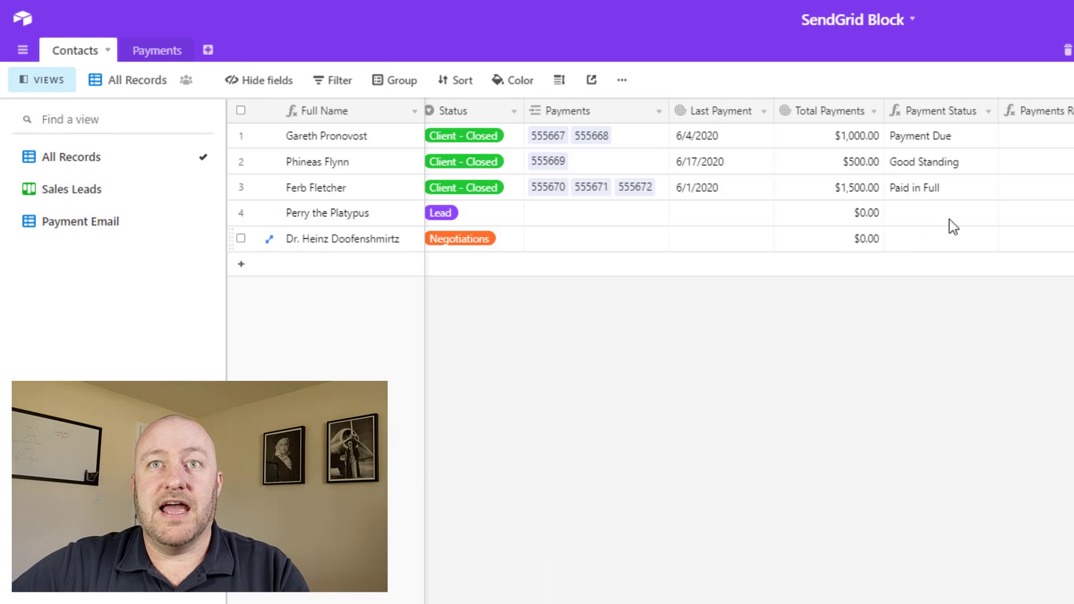
{"action": "left_click", "coordinate": [955, 166]}
{"action": "left_click", "coordinate": [713, 164]}
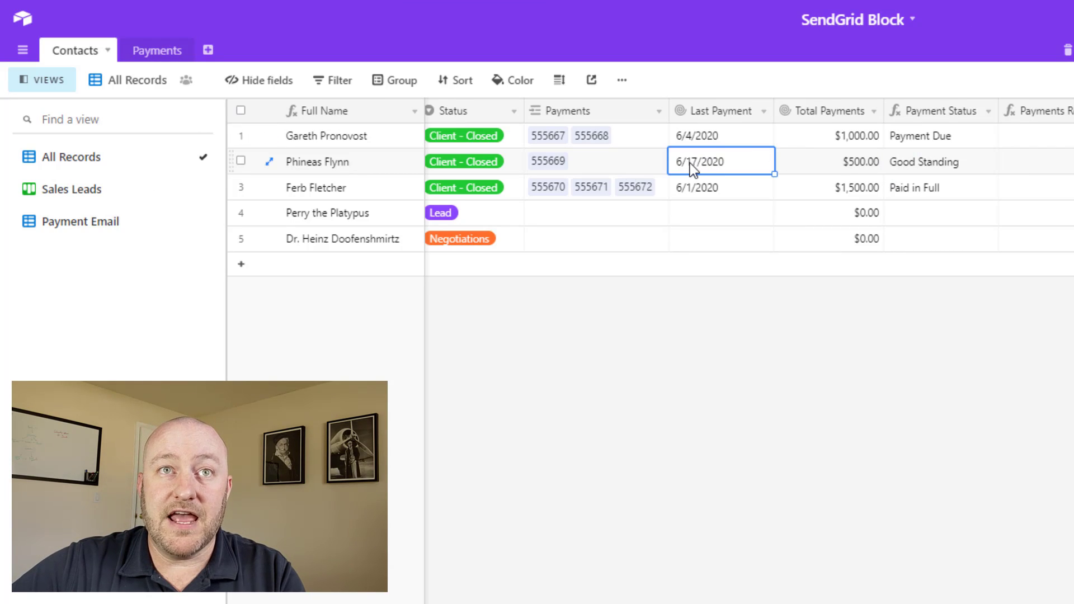
{"action": "left_click", "coordinate": [536, 162]}
{"action": "left_click", "coordinate": [539, 162]}
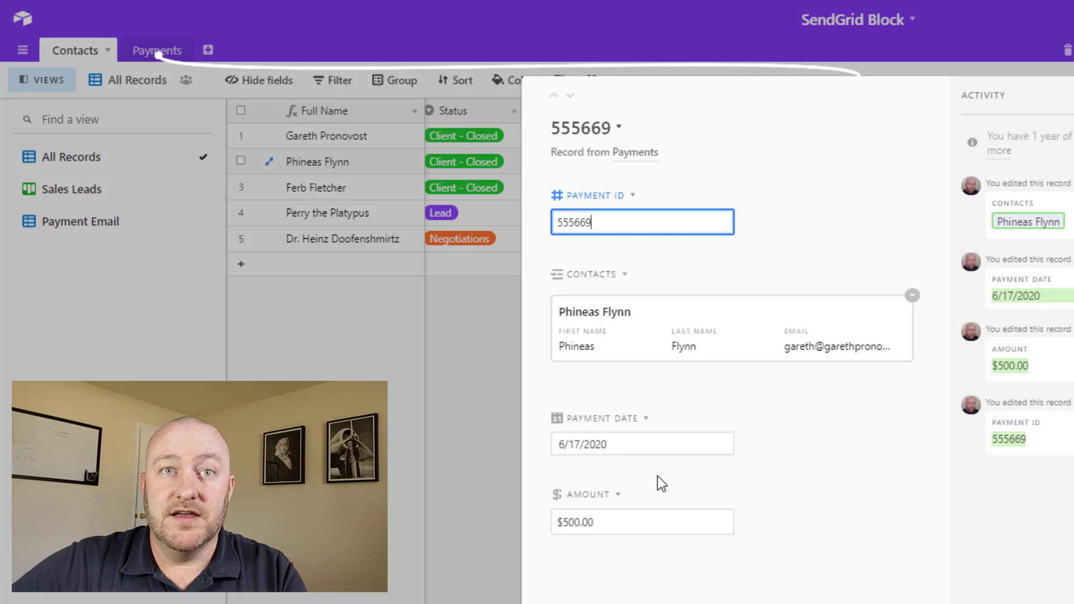
{"action": "left_click", "coordinate": [623, 441]}
{"action": "type", "text": "6"}
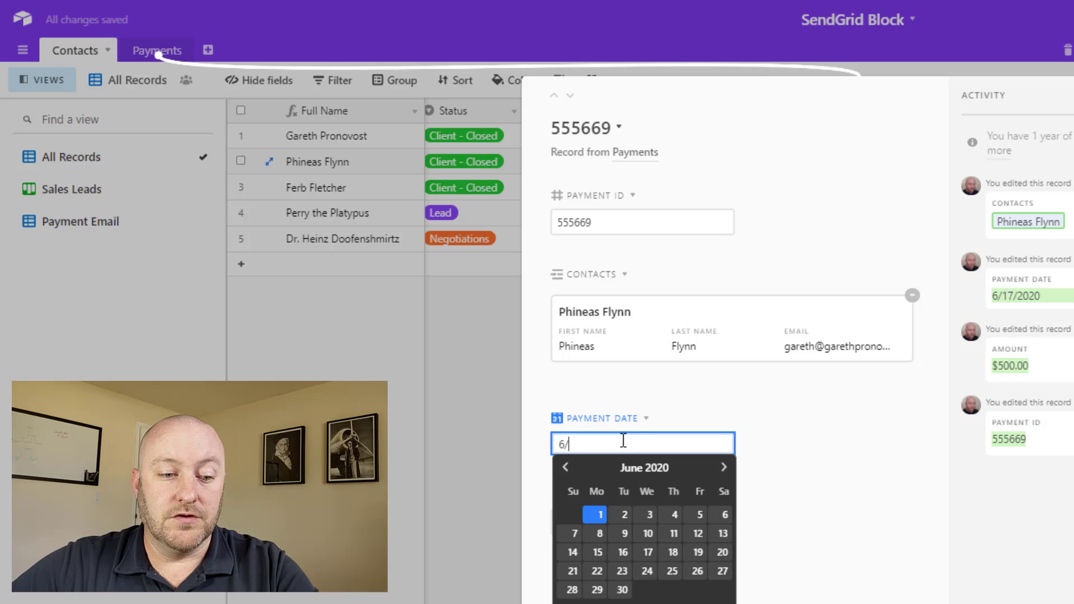
{"action": "type", "text": "/1/2020"}
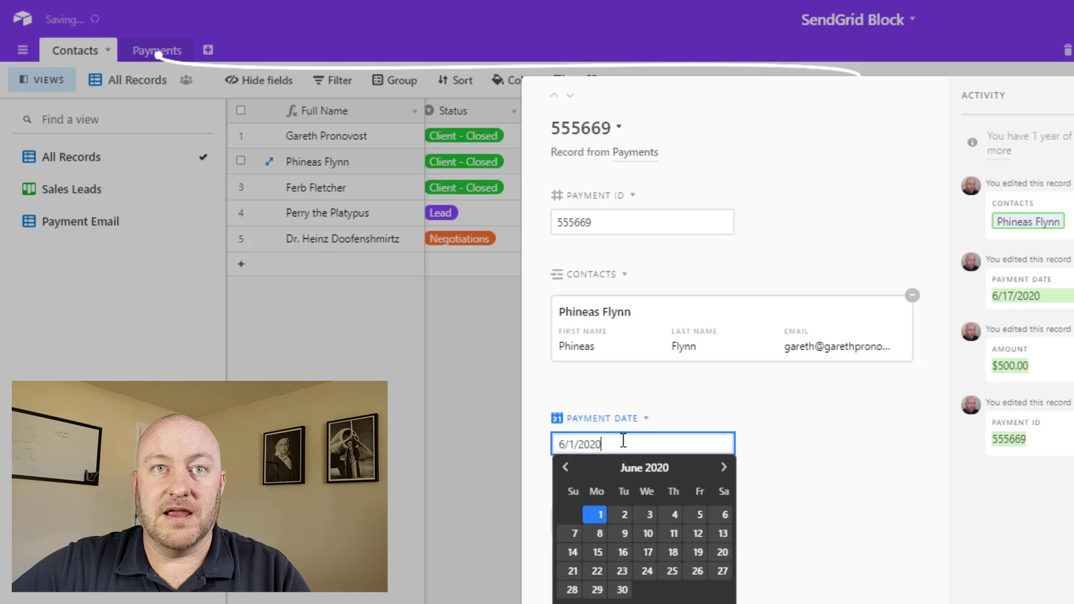
{"action": "left_click", "coordinate": [827, 476]}
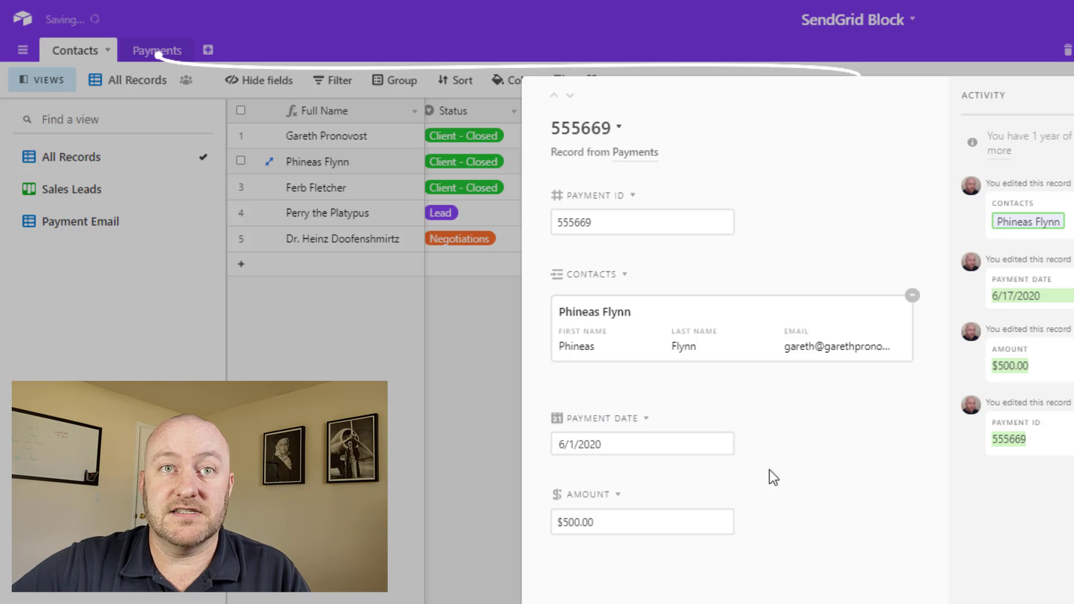
{"action": "left_click", "coordinate": [472, 335]}
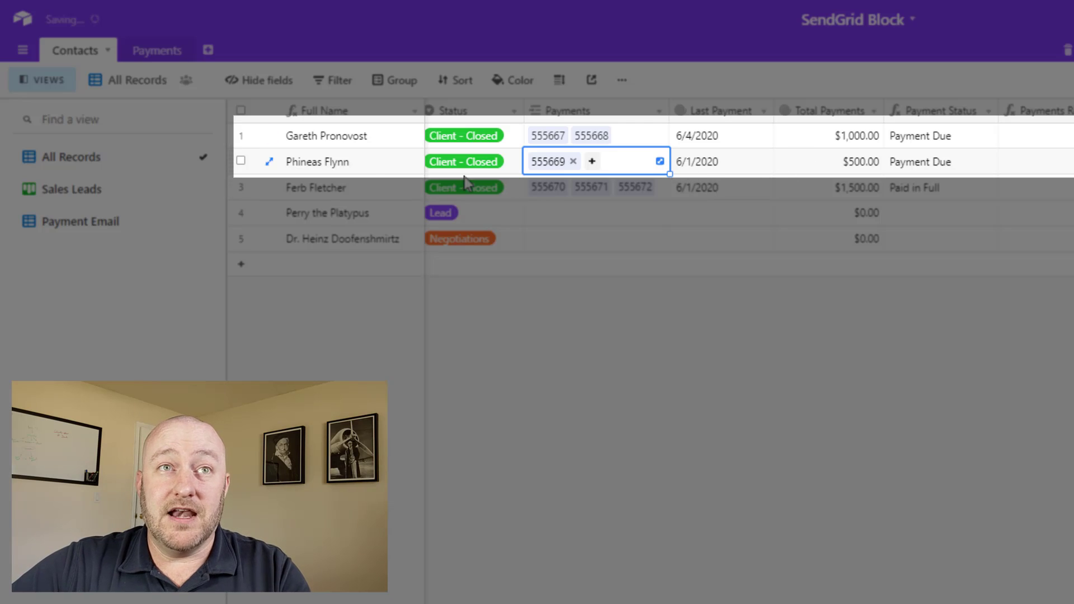
Step: Check the Payment Status and Payments Remaining of the first two contacts, and look through the SendGrid block's email message
{"action": "left_click", "coordinate": [907, 136]}
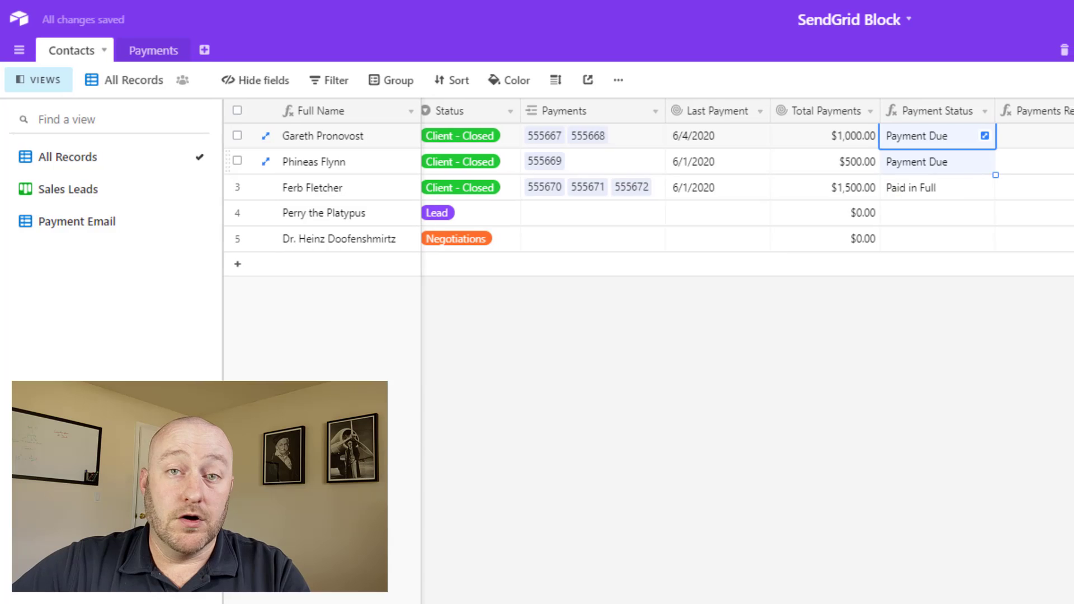
{"action": "left_click", "coordinate": [1051, 136]}
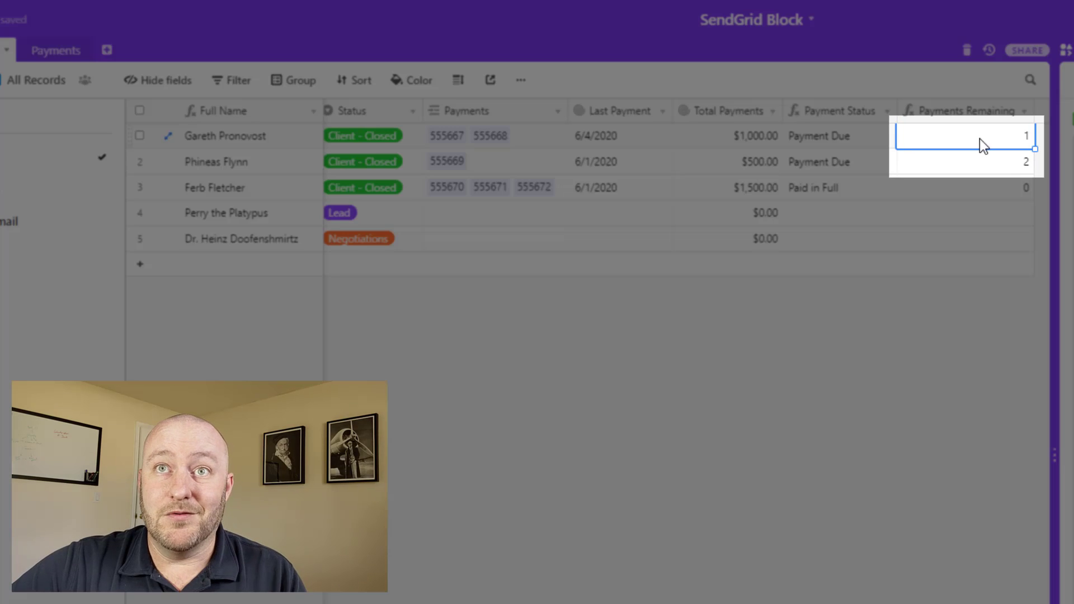
{"action": "left_click", "coordinate": [993, 167]}
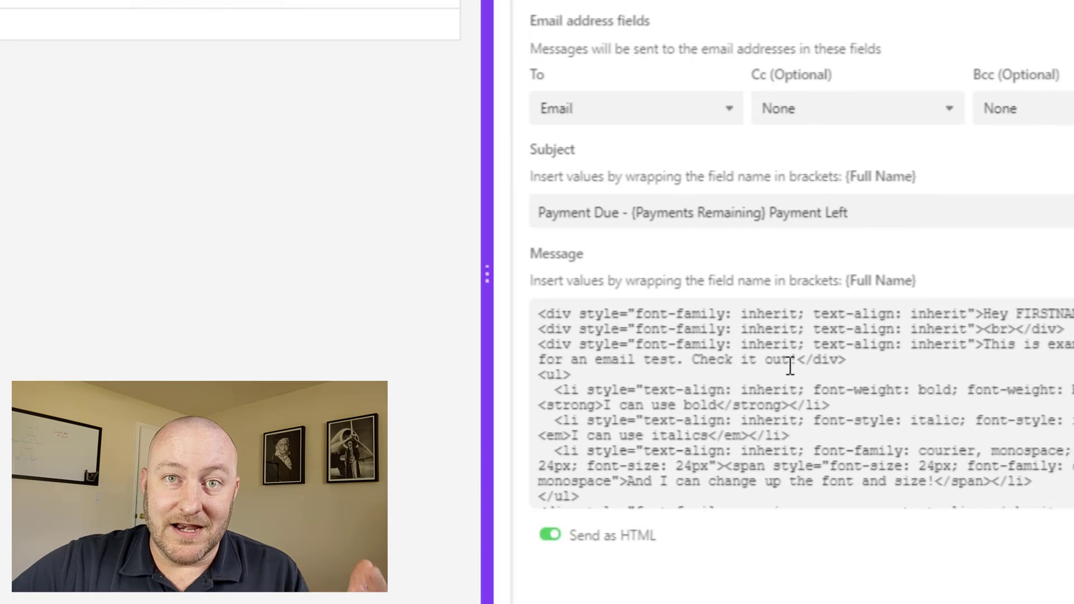
{"action": "scroll", "coordinate": [694, 332], "scroll_direction": "down", "scroll_amount": 3}
{"action": "scroll", "coordinate": [699, 335], "scroll_direction": "up", "scroll_amount": 4}
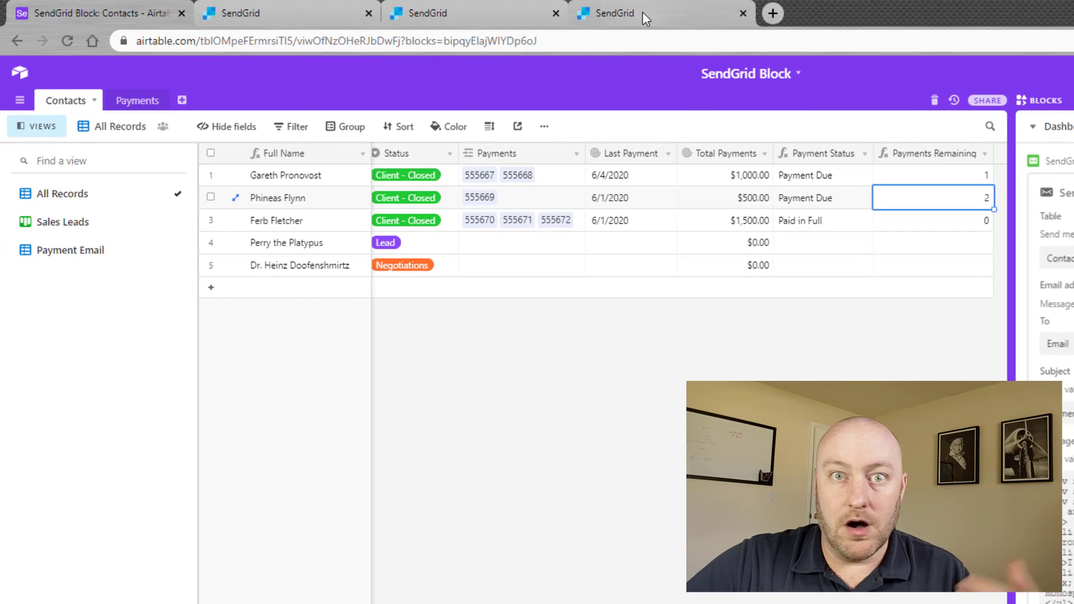
Step: Switch to SendGrid and open the first saved email design in the Design Library for editing
{"action": "left_click", "coordinate": [642, 11]}
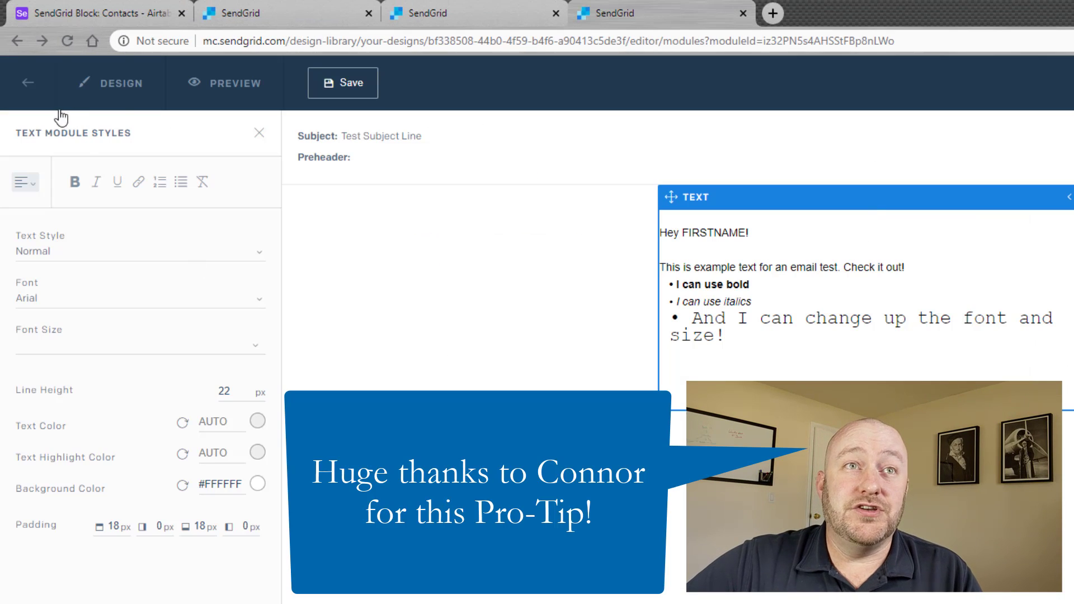
{"action": "left_click", "coordinate": [31, 86]}
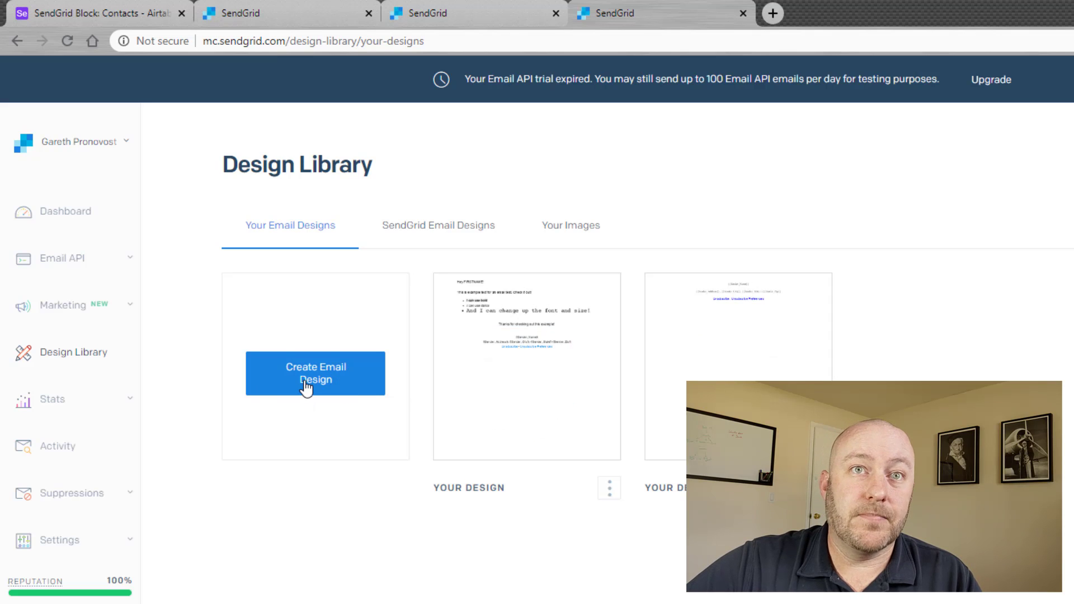
{"action": "mouse_move", "coordinate": [575, 324]}
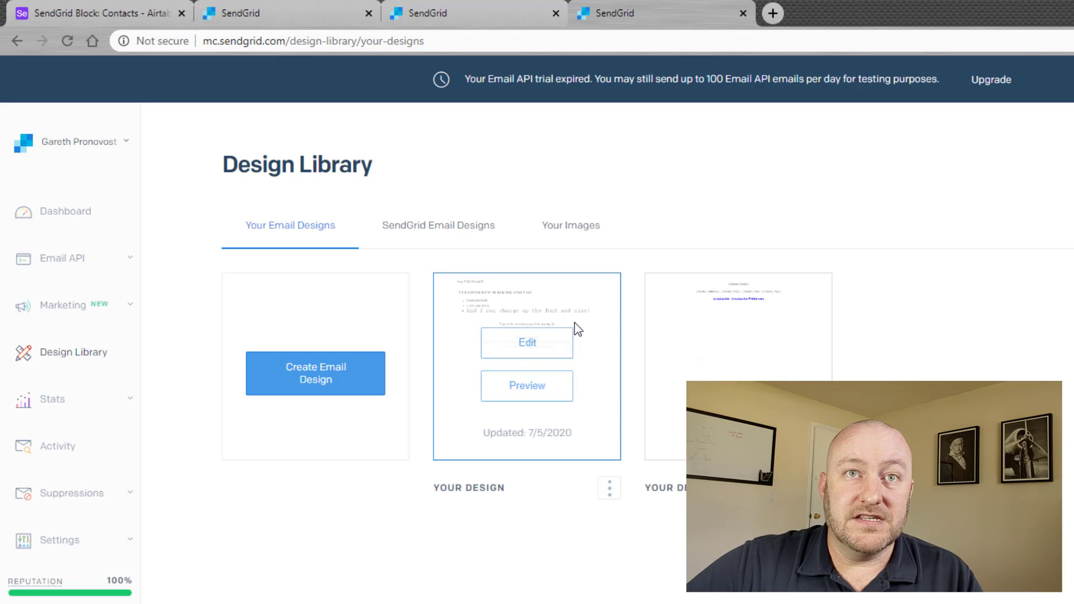
{"action": "left_click", "coordinate": [548, 355]}
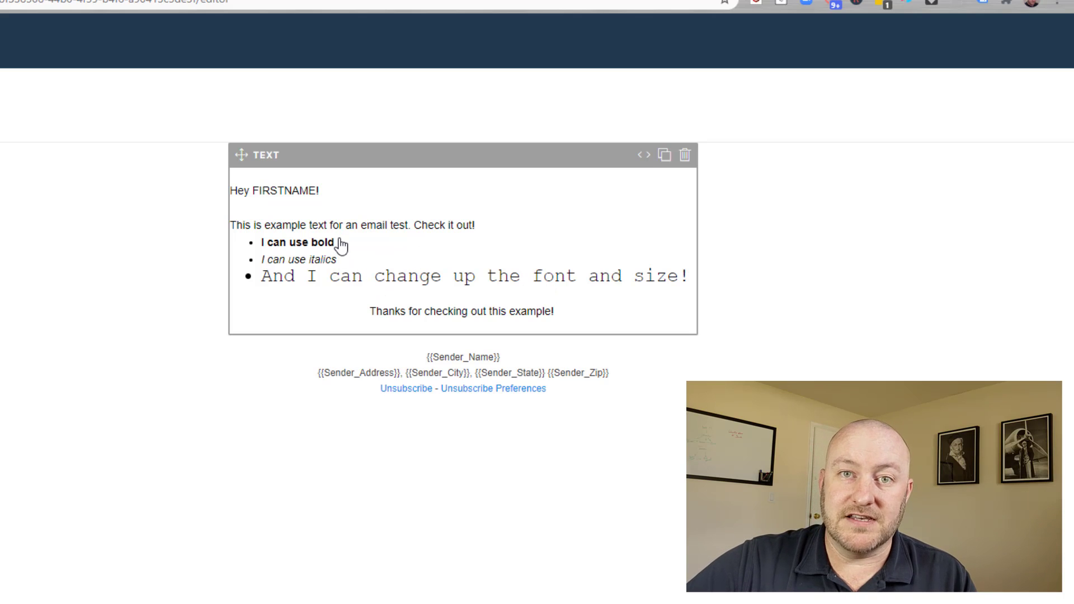
Step: Copy the full HTML code of the design's text module and replace the message in Airtable's SendGrid block with it
{"action": "left_click", "coordinate": [486, 261]}
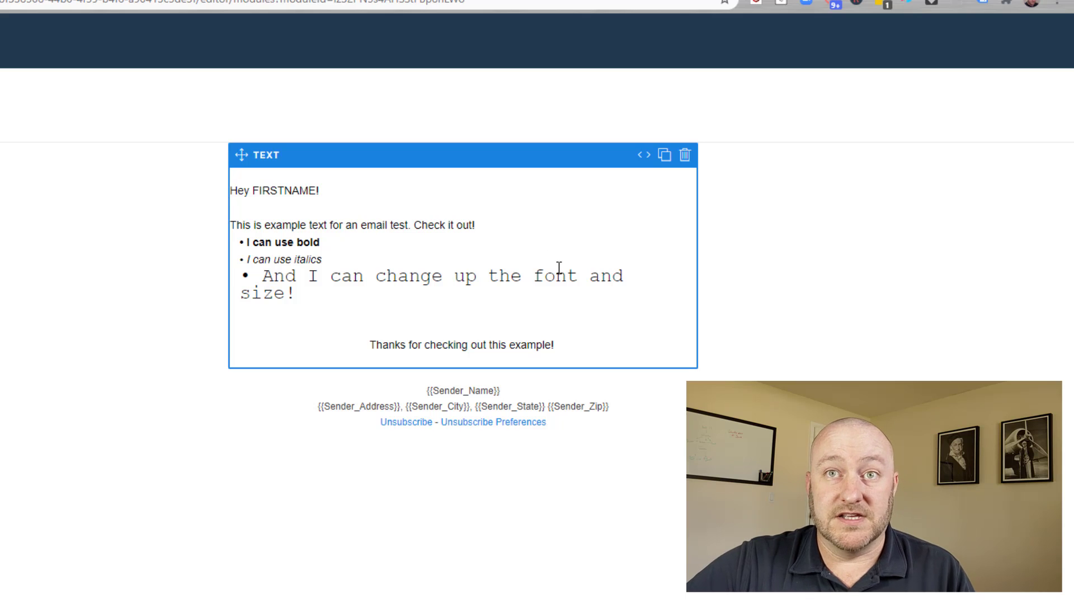
{"action": "left_click", "coordinate": [644, 157]}
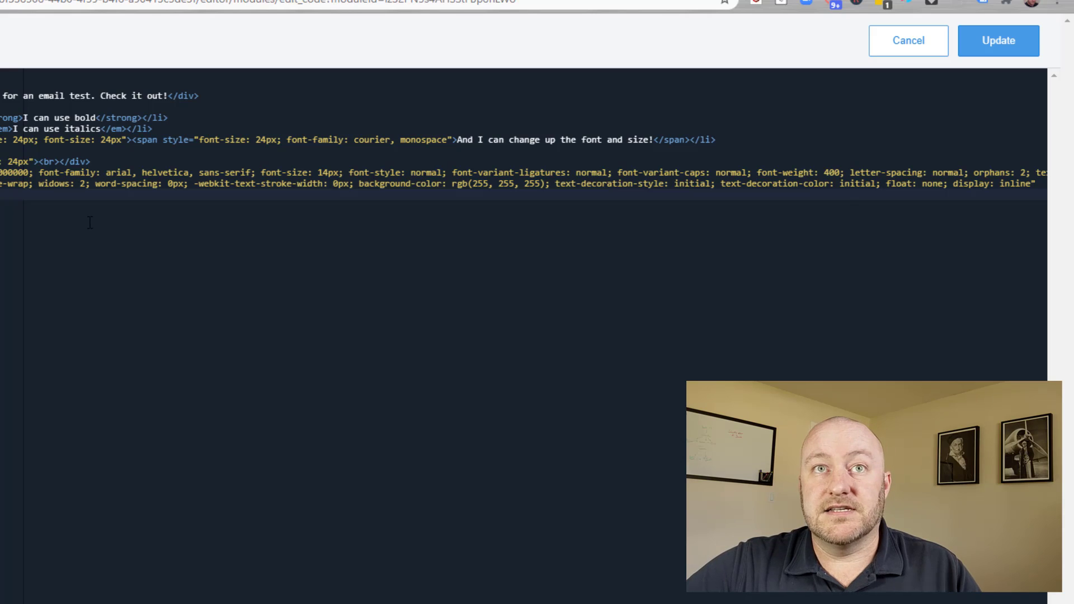
{"action": "key", "text": "ctrl+a"}
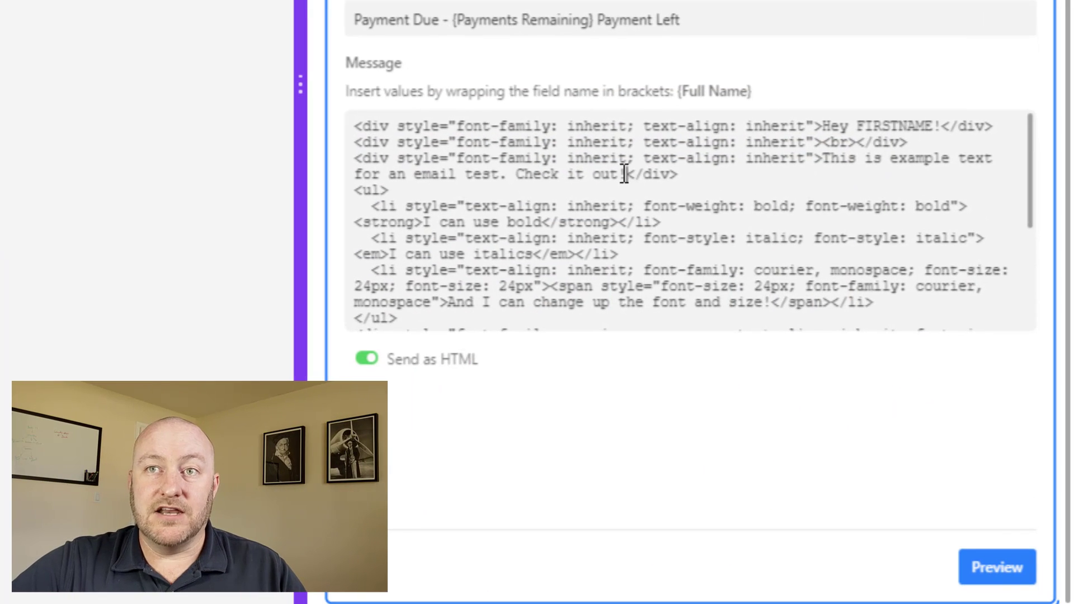
{"action": "key", "text": "ctrl+a"}
{"action": "key", "text": "ctrl+v"}
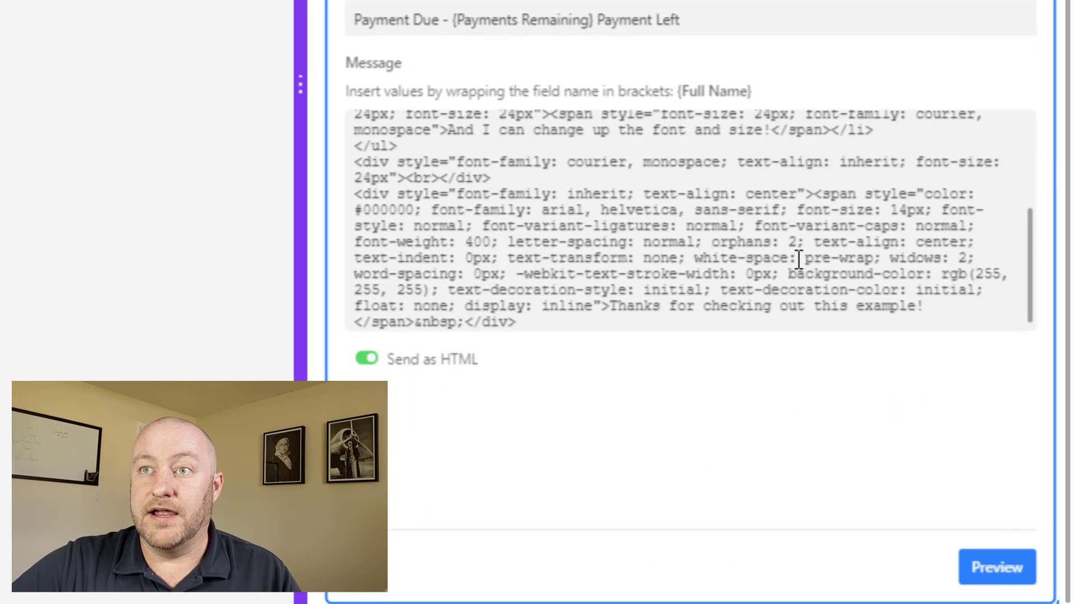
{"action": "scroll", "coordinate": [799, 224], "scroll_direction": "up", "scroll_amount": 5}
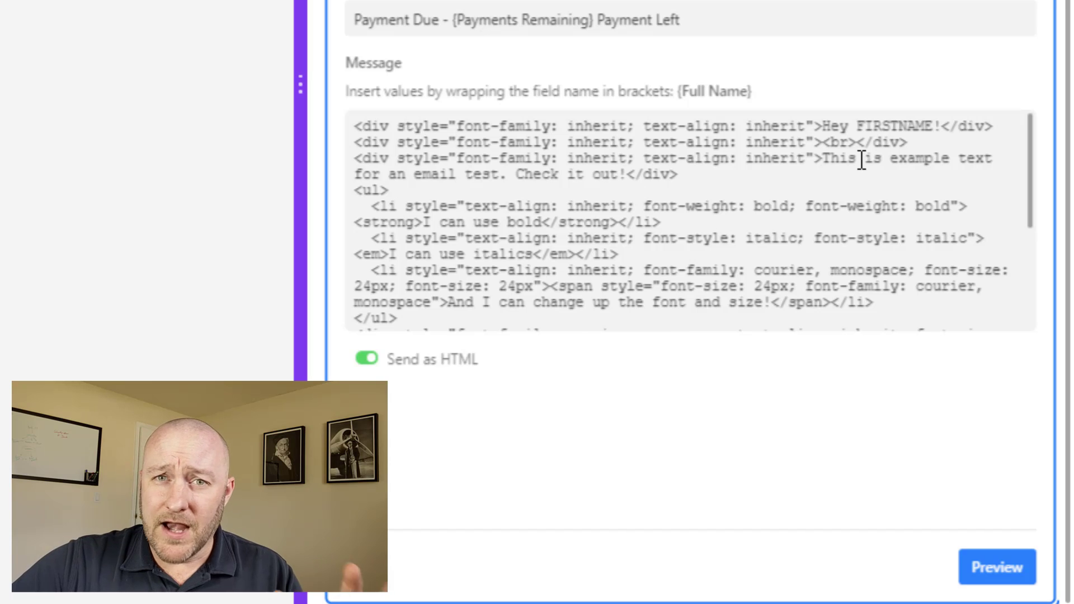
Step: Replace the FIRSTNAME text in the message greeting with the {First Name} field placeholder
{"action": "double_click", "coordinate": [888, 128]}
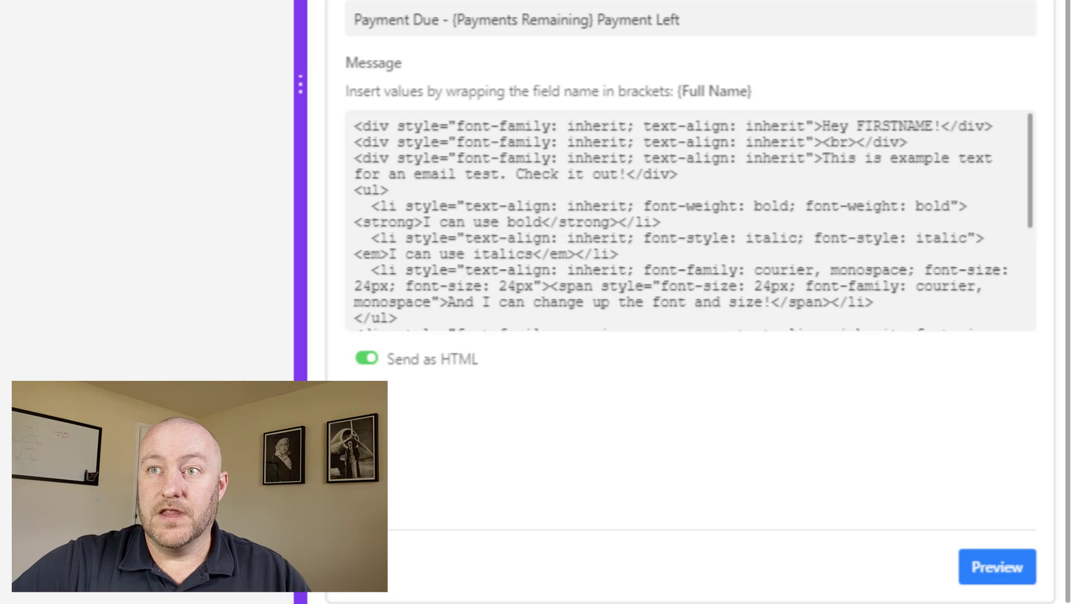
{"action": "double_click", "coordinate": [895, 124]}
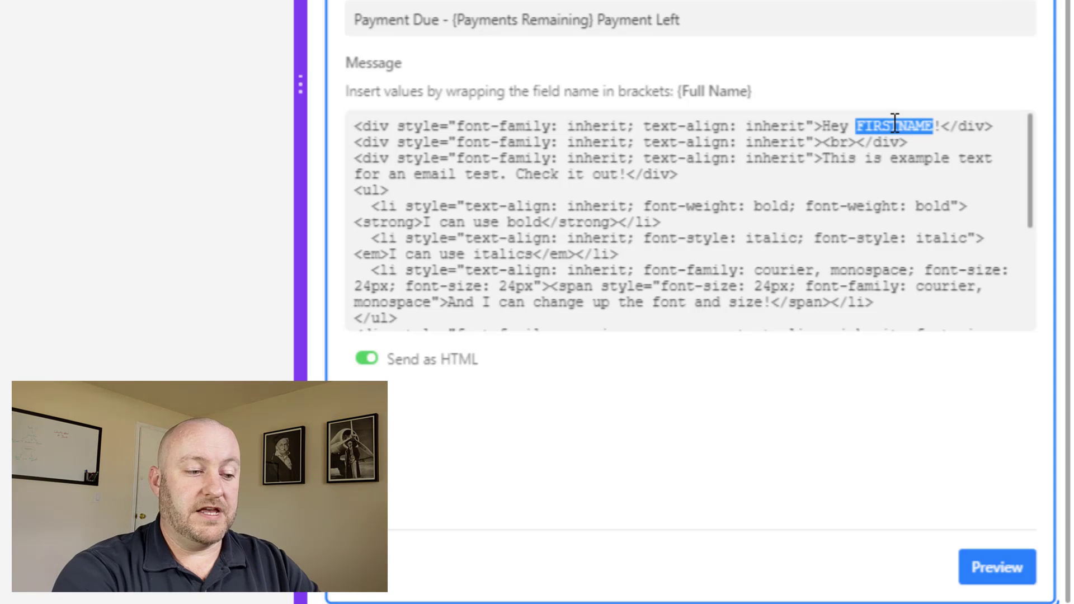
{"action": "type", "text": "{"}
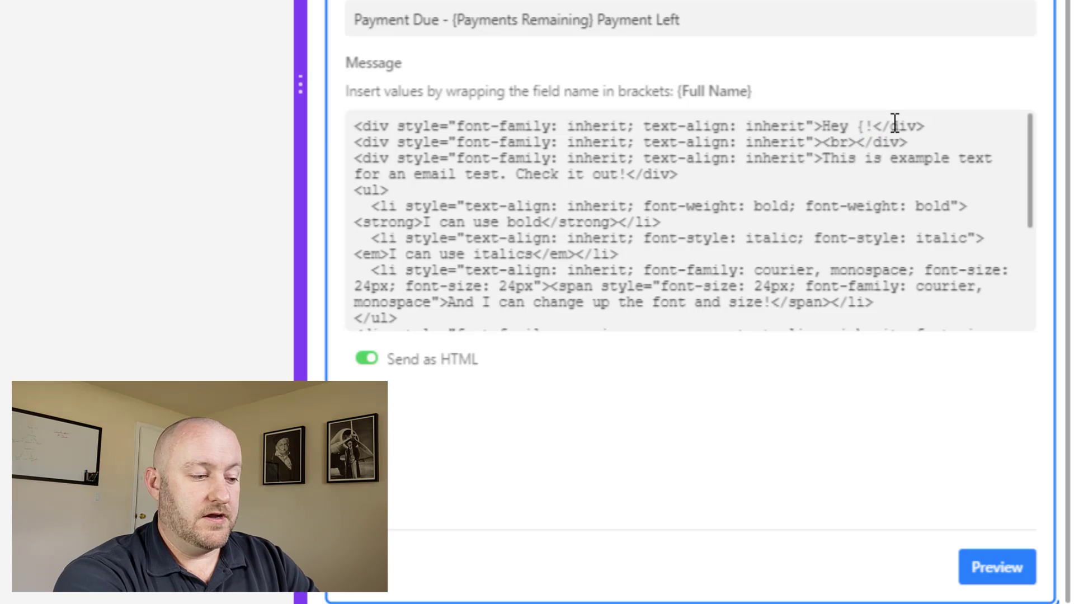
{"action": "type", "text": "First Name"}
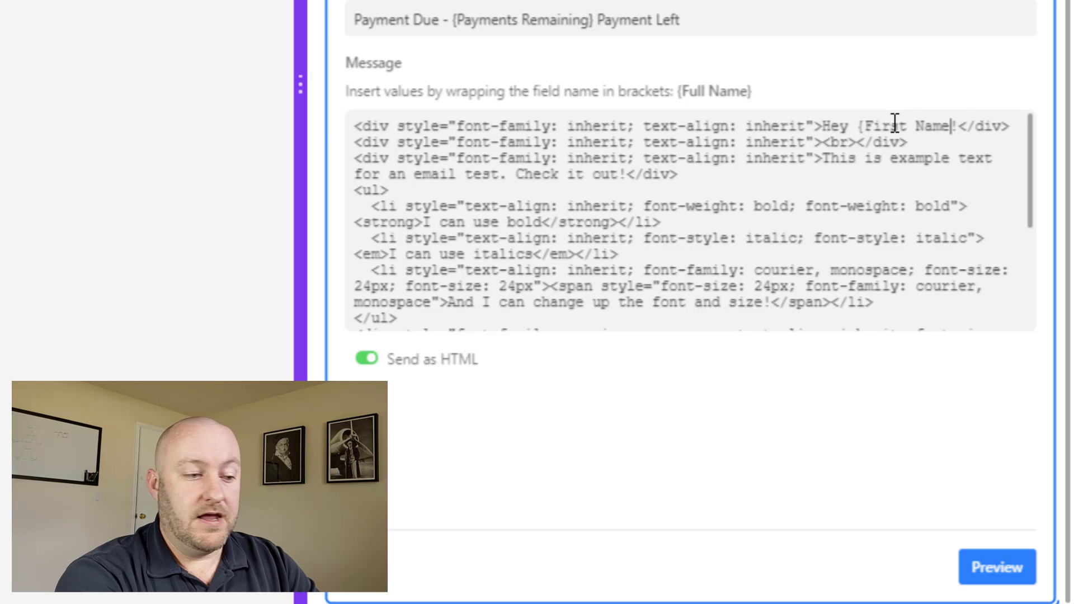
{"action": "type", "text": "}"}
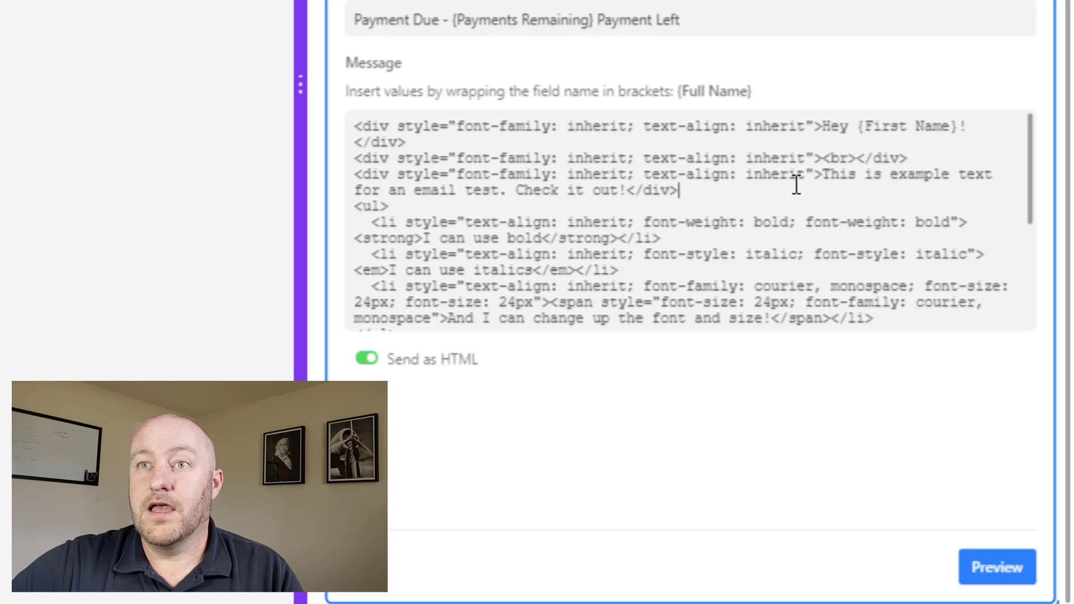
Step: Preview the emails and compare the first email's subject with the first contact's Payments Remaining field
{"action": "left_click", "coordinate": [1000, 574]}
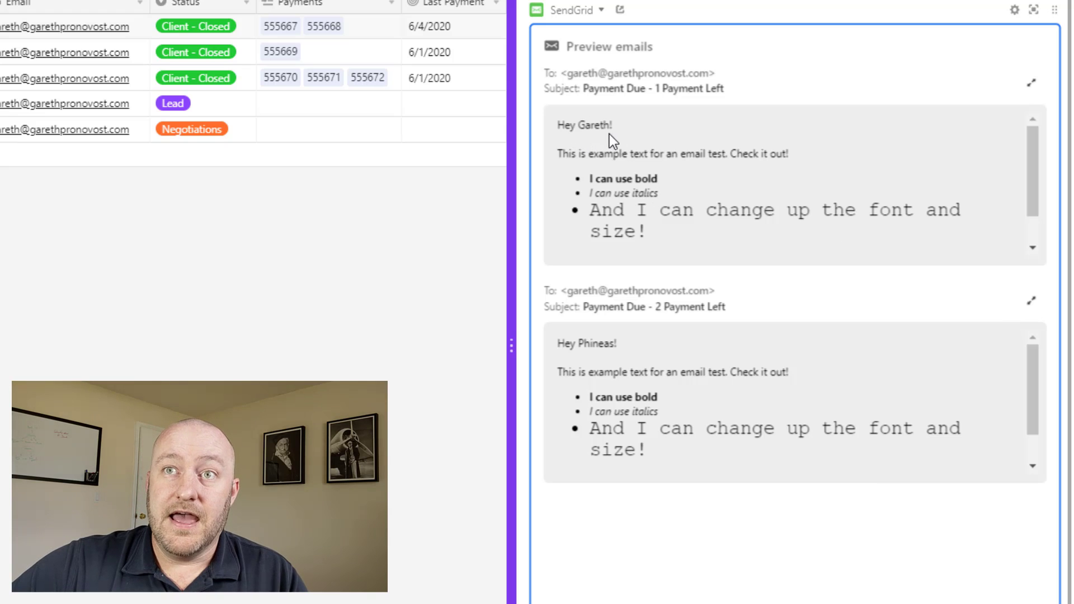
{"action": "scroll", "coordinate": [623, 141], "scroll_direction": "down", "scroll_amount": 1}
{"action": "scroll", "coordinate": [628, 132], "scroll_direction": "up", "scroll_amount": 1}
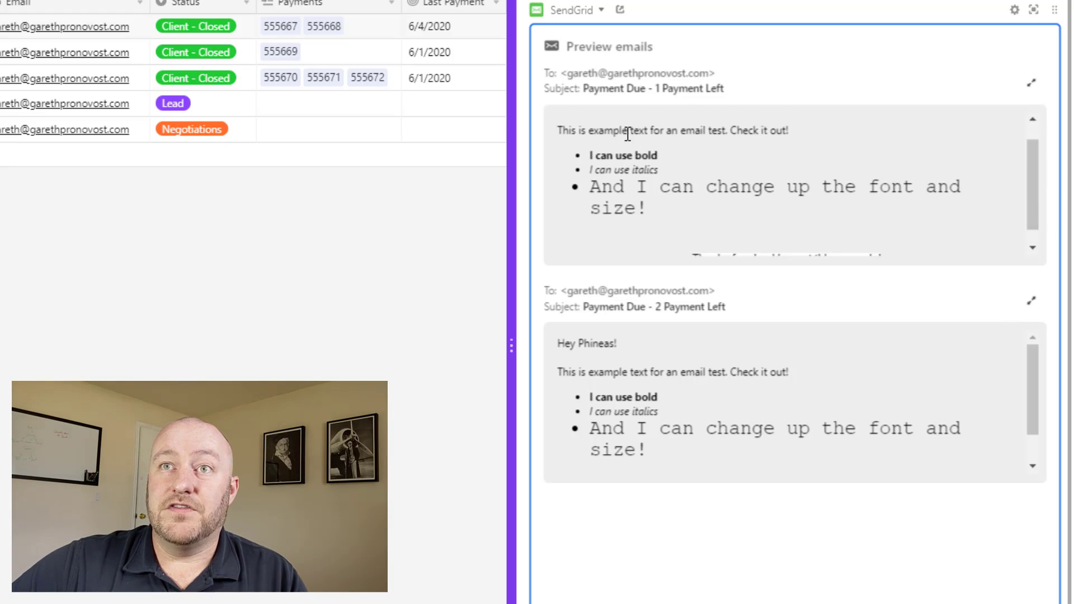
{"action": "left_click_drag", "start_coordinate": [588, 89], "coordinate": [663, 91]}
{"action": "left_click", "coordinate": [421, 29]}
{"action": "key", "text": "Right"}
{"action": "key", "text": "Right"}
{"action": "key", "text": "Right"}
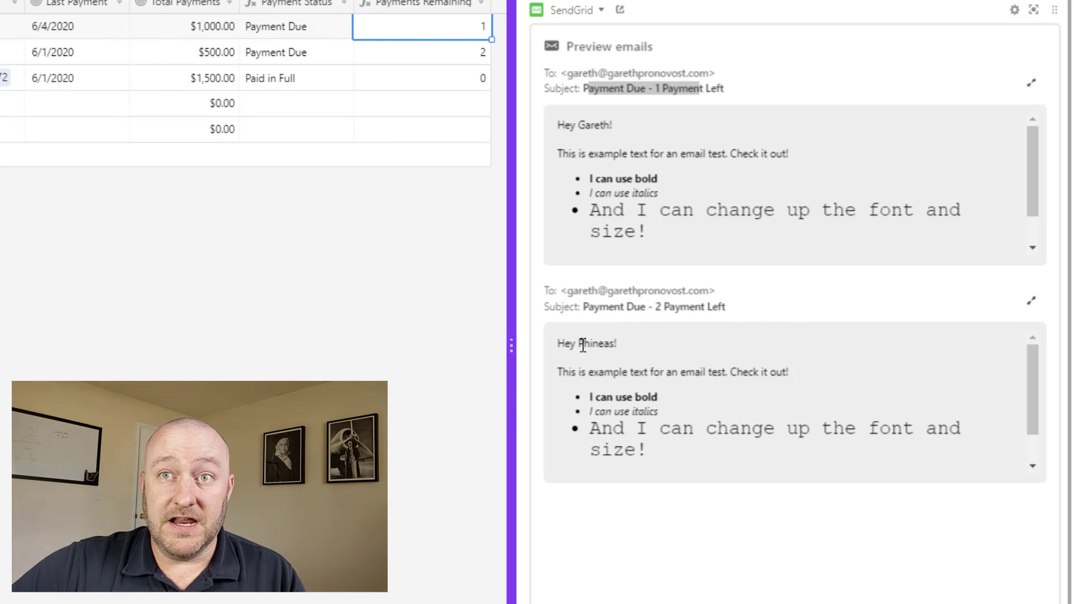
Step: Compare the second previewed email's subject with the second contact's Payments Remaining field, and look through the message bodies
{"action": "left_click", "coordinate": [3, 53]}
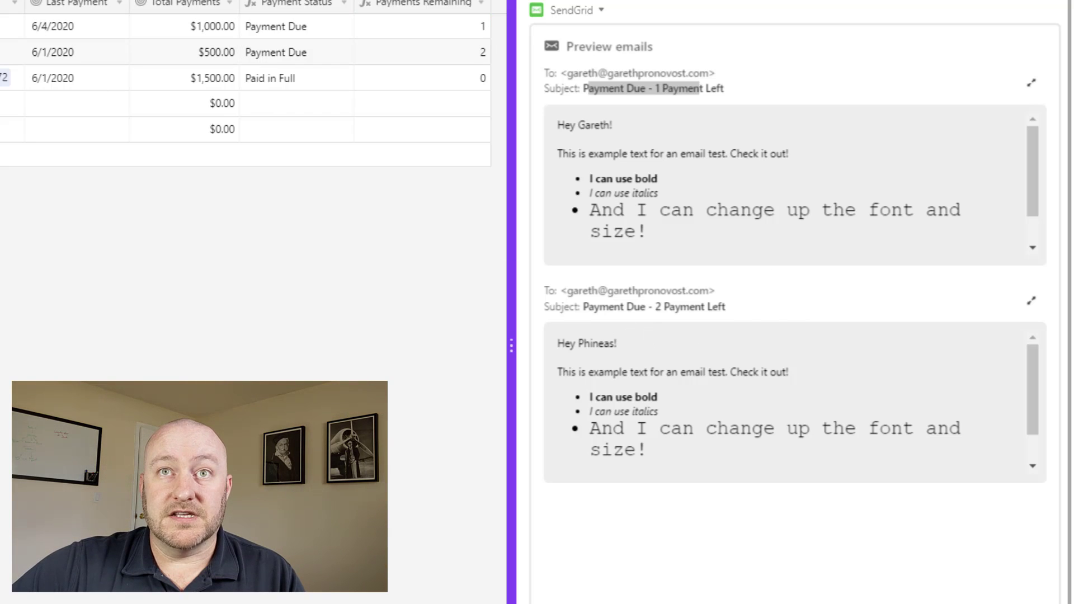
{"action": "left_click", "coordinate": [429, 58]}
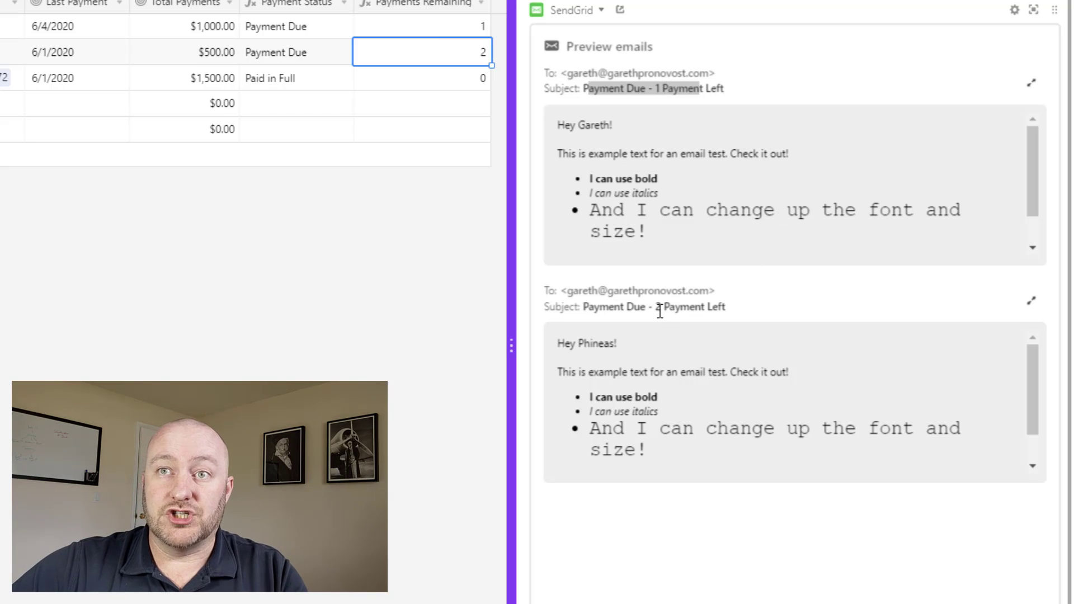
{"action": "left_click_drag", "start_coordinate": [657, 307], "coordinate": [674, 310]}
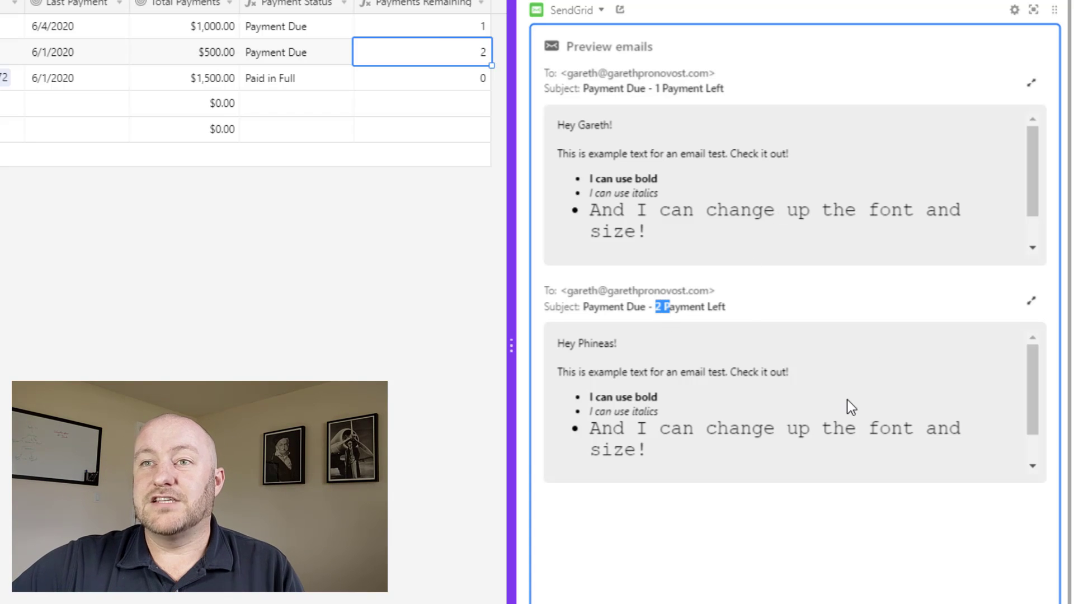
{"action": "scroll", "coordinate": [846, 402], "scroll_direction": "down", "scroll_amount": 1}
{"action": "scroll", "coordinate": [759, 424], "scroll_direction": "up", "scroll_amount": 1}
{"action": "scroll", "coordinate": [775, 209], "scroll_direction": "down", "scroll_amount": 2}
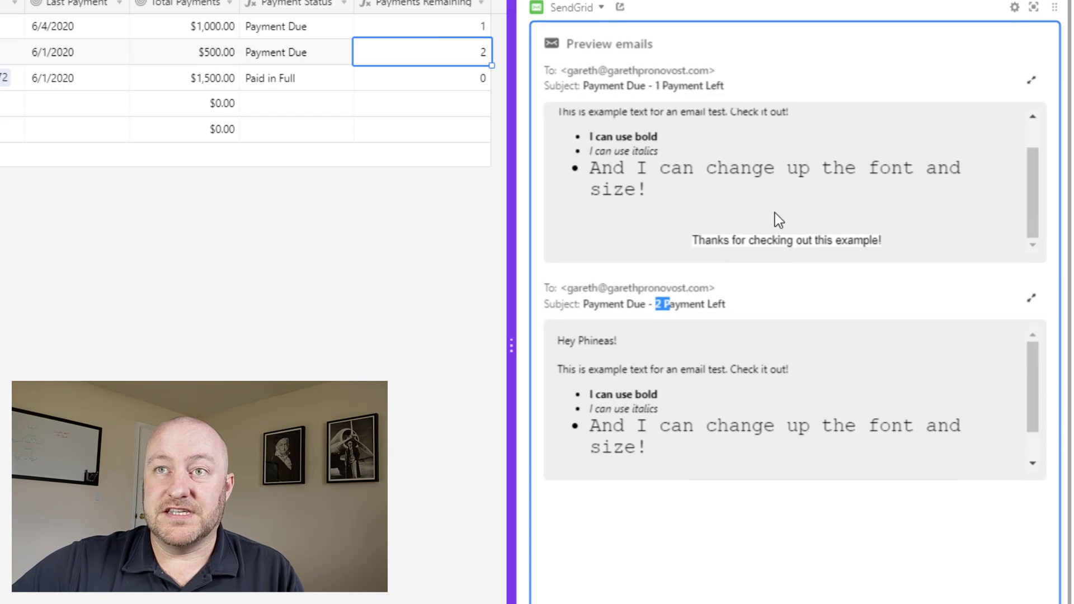
{"action": "scroll", "coordinate": [772, 210], "scroll_direction": "up", "scroll_amount": 1}
{"action": "scroll", "coordinate": [804, 308], "scroll_direction": "up", "scroll_amount": 1}
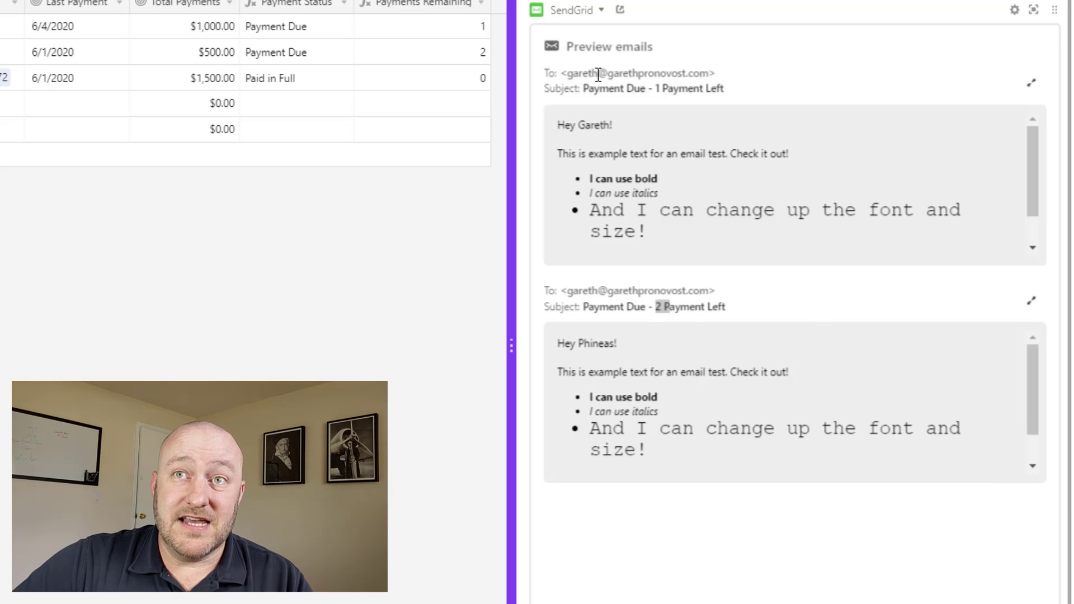
Step: Check the recipient addresses of both previewed emails and send the two messages
{"action": "left_click_drag", "start_coordinate": [567, 73], "coordinate": [687, 74]}
{"action": "left_click_drag", "start_coordinate": [567, 291], "coordinate": [665, 307]}
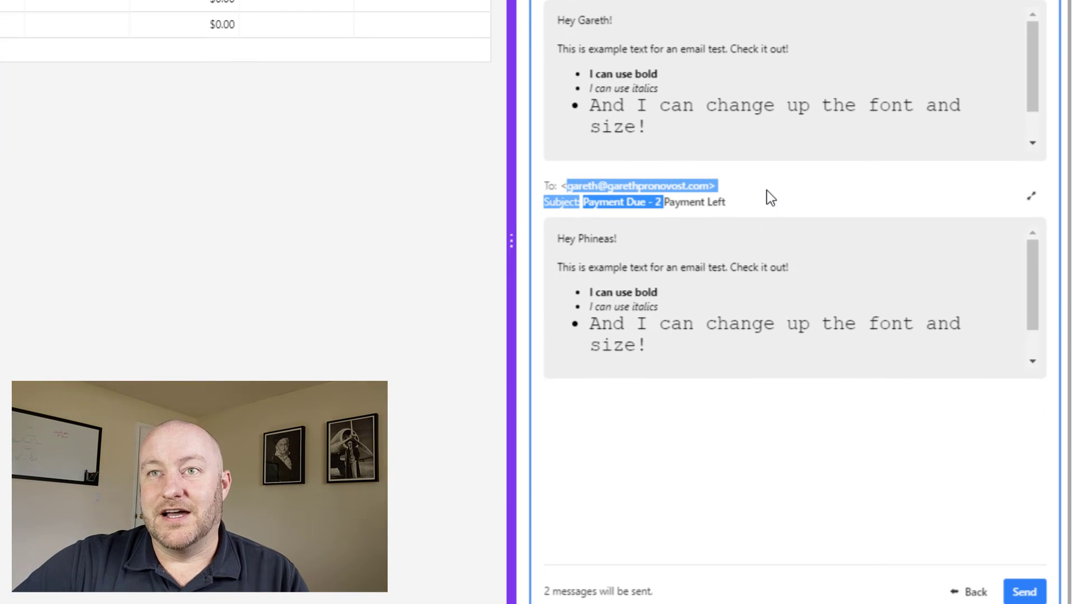
{"action": "left_click", "coordinate": [704, 192]}
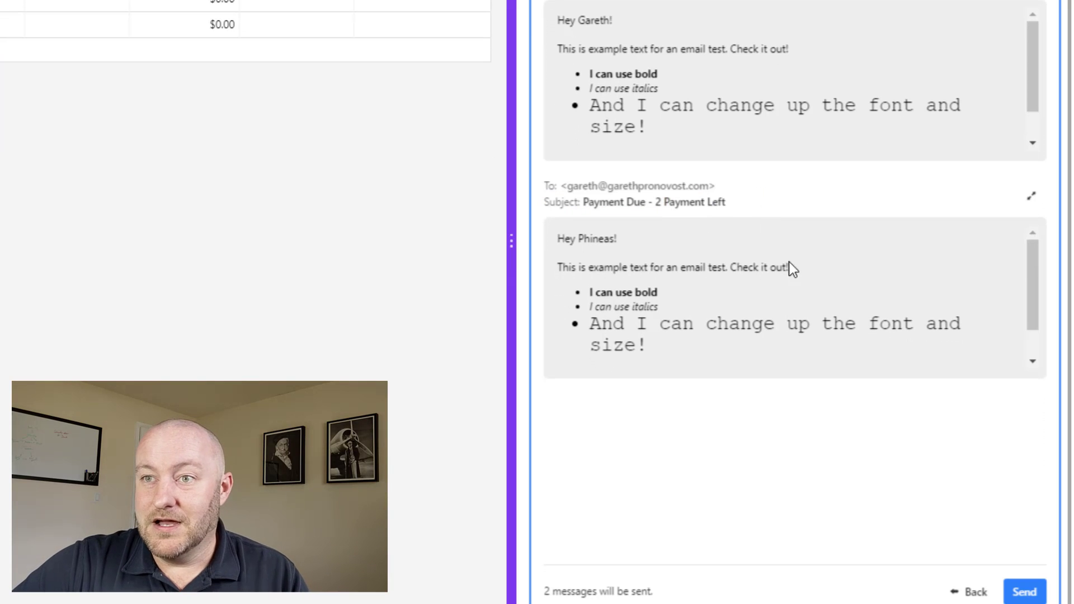
{"action": "left_click", "coordinate": [1024, 592]}
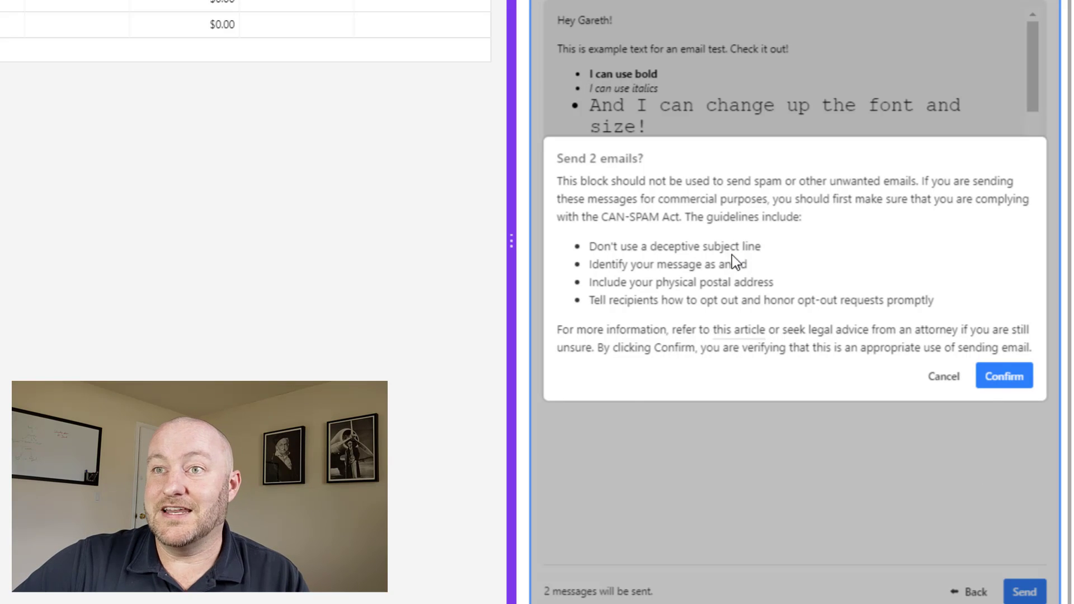
{"action": "left_click", "coordinate": [993, 378]}
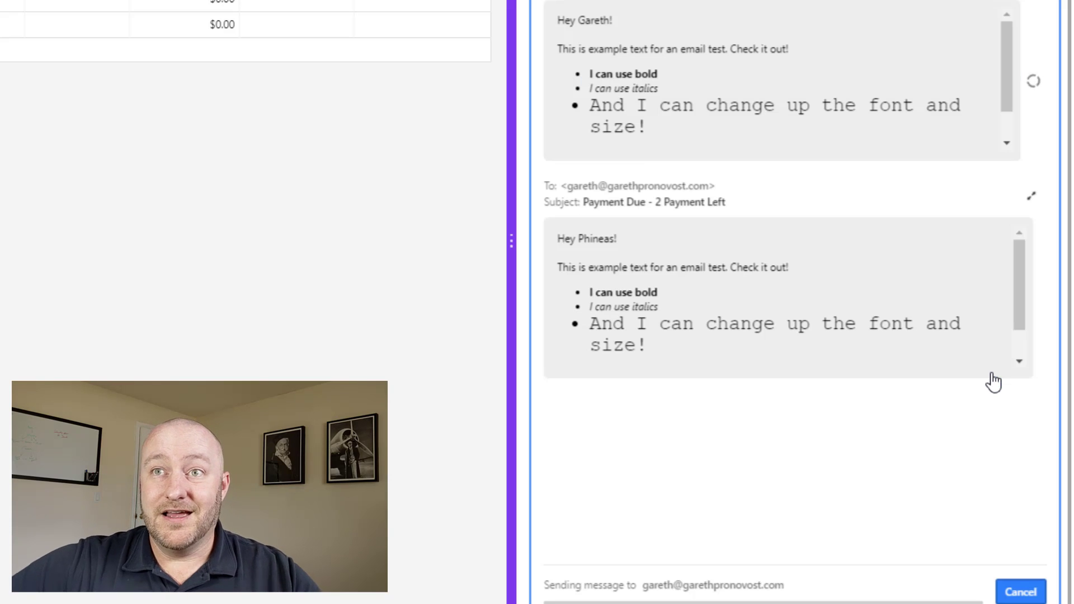